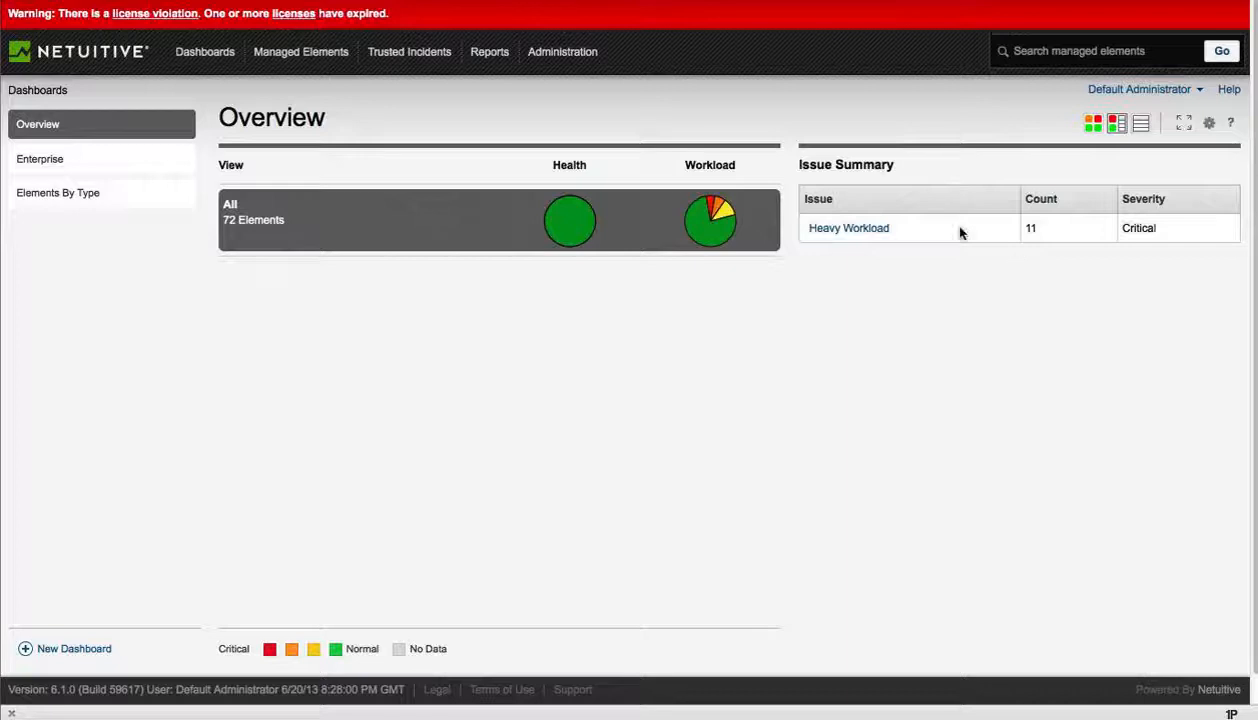
Step: Open the Knowledge Base of trusted incidents and check the options of the Created By filter
mouse_move(395, 56)
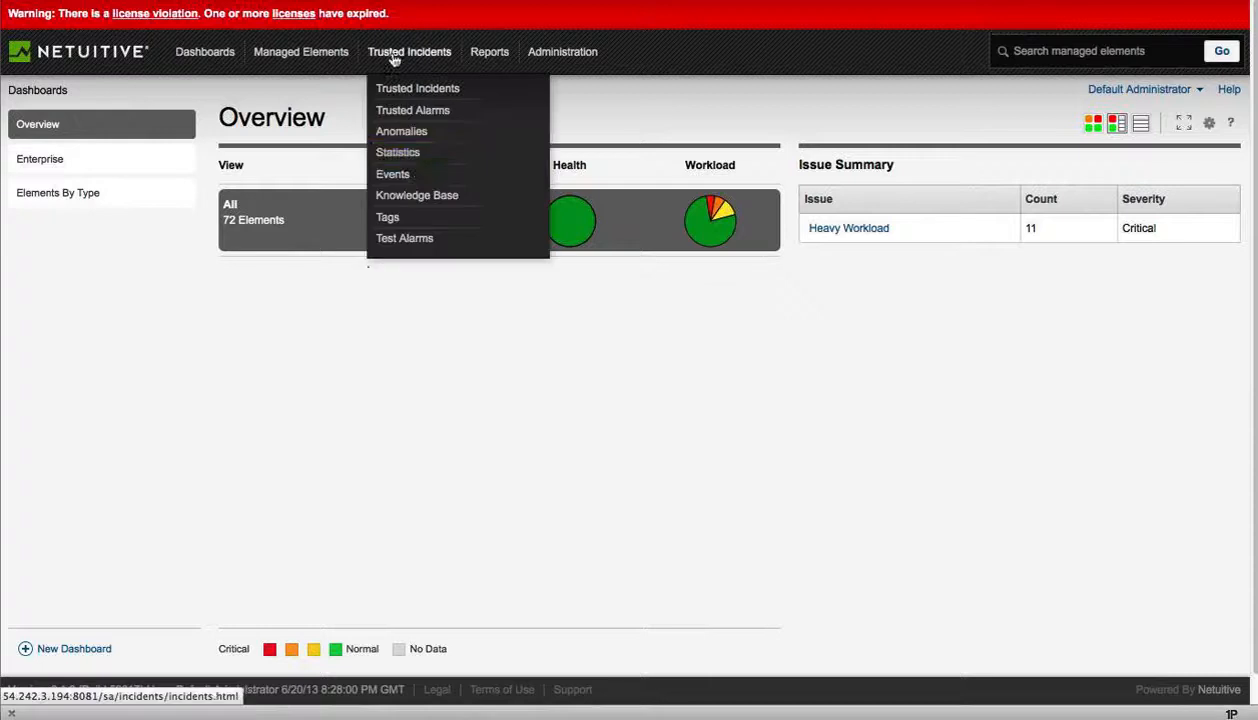
click(416, 195)
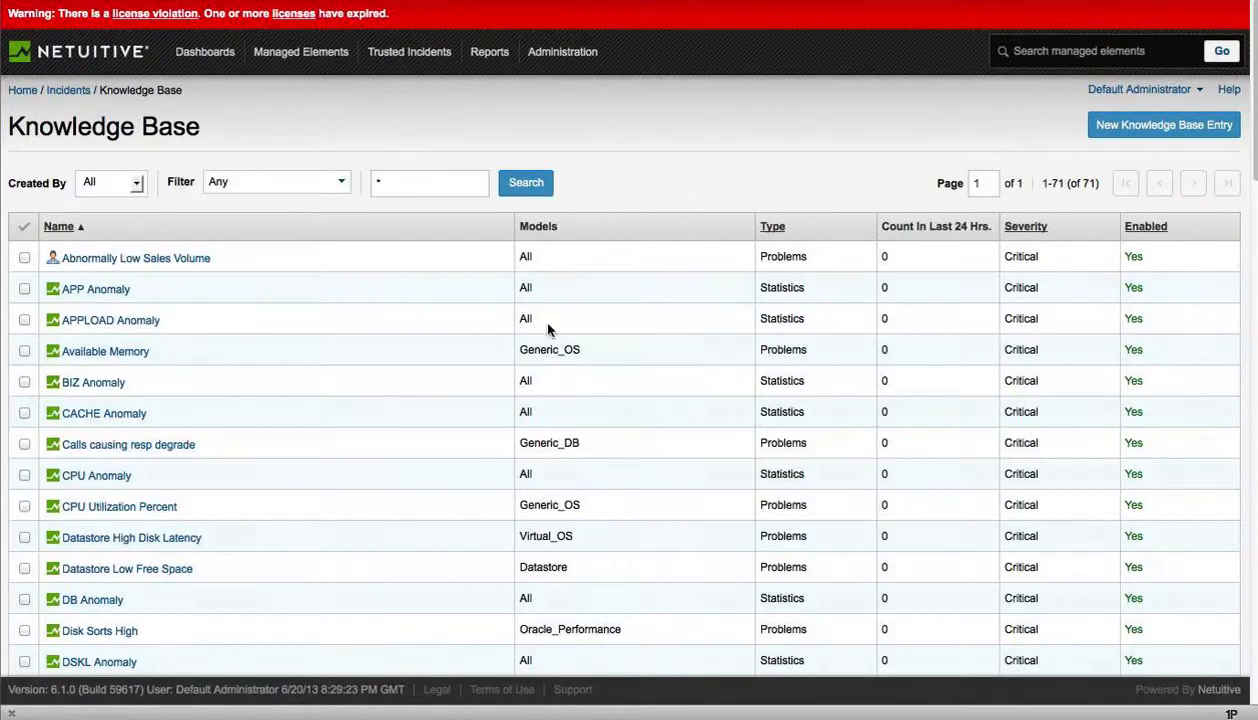
scroll(561, 332, down, 1)
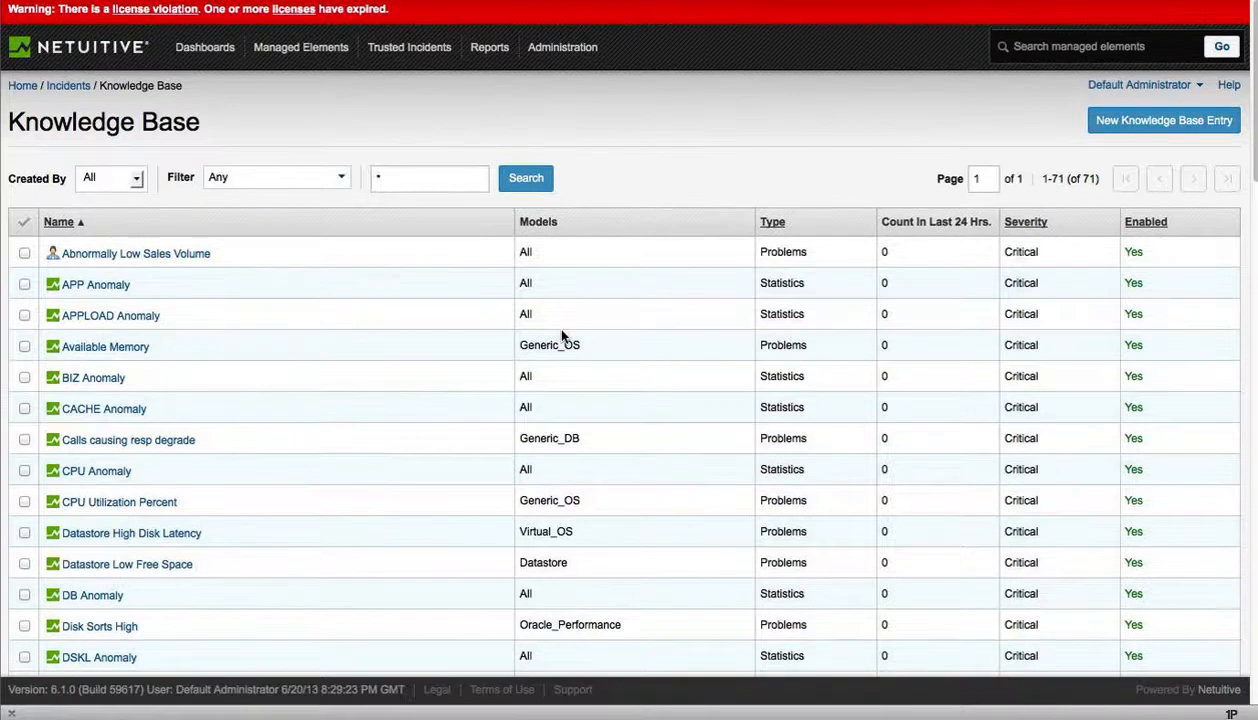
scroll(365, 423, down, 1)
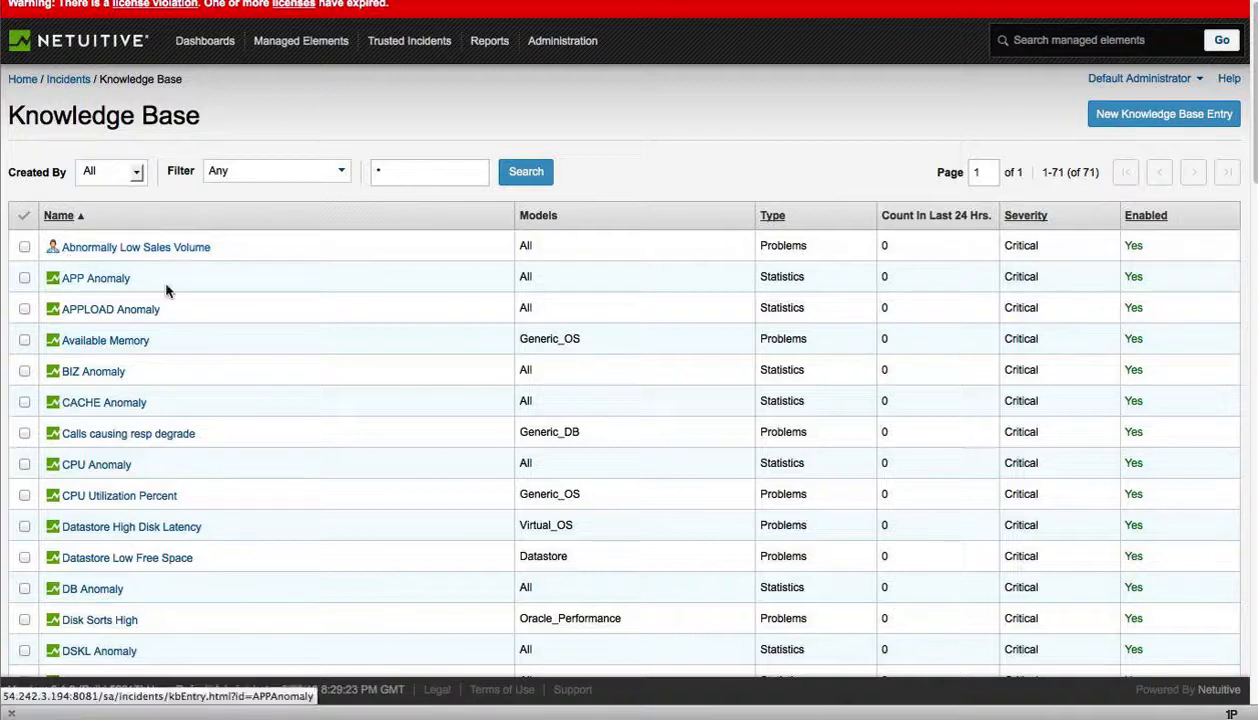
click(137, 173)
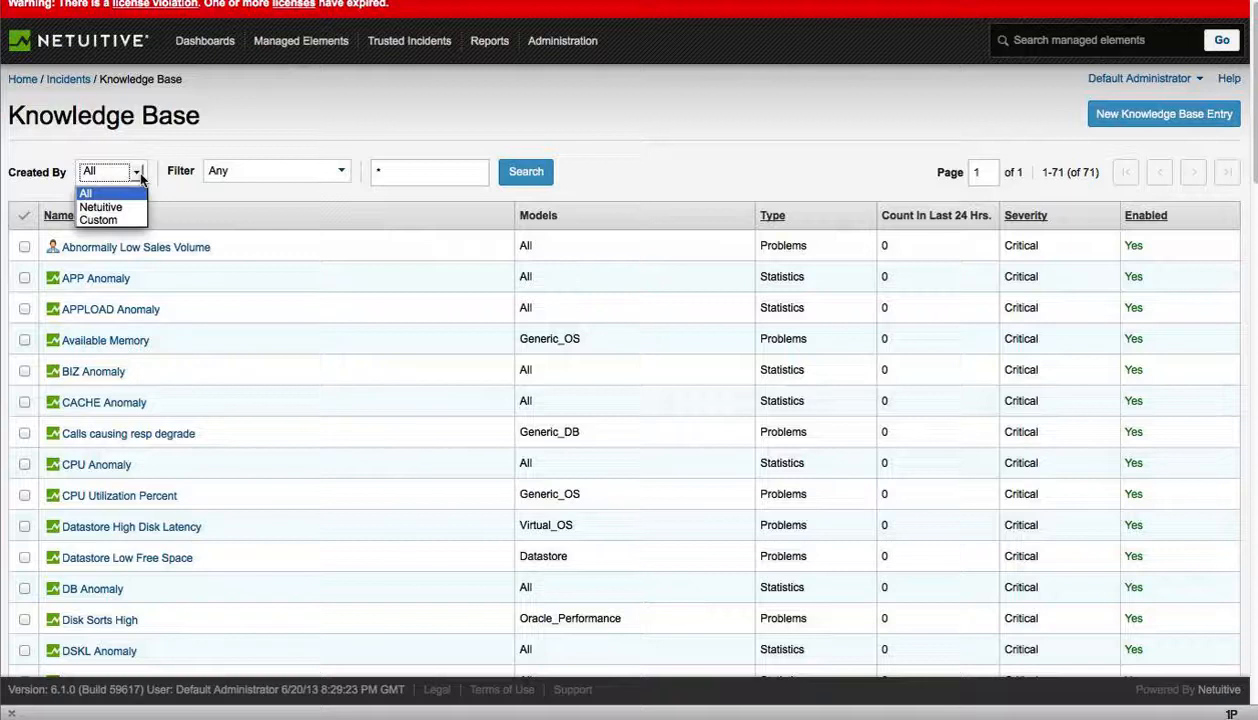
click(140, 174)
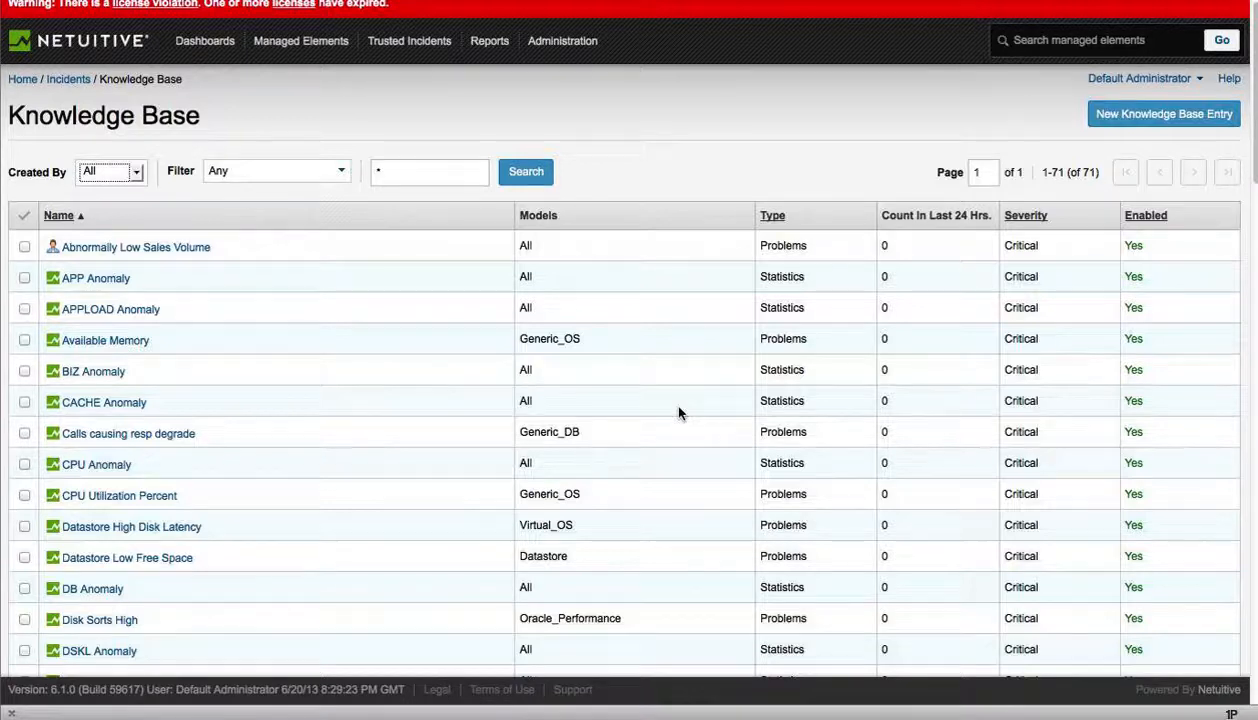
Step: Examine the full list of Knowledge Base entries, including their models, types and counts in the last 24 hours
scroll(678, 412, down, 2)
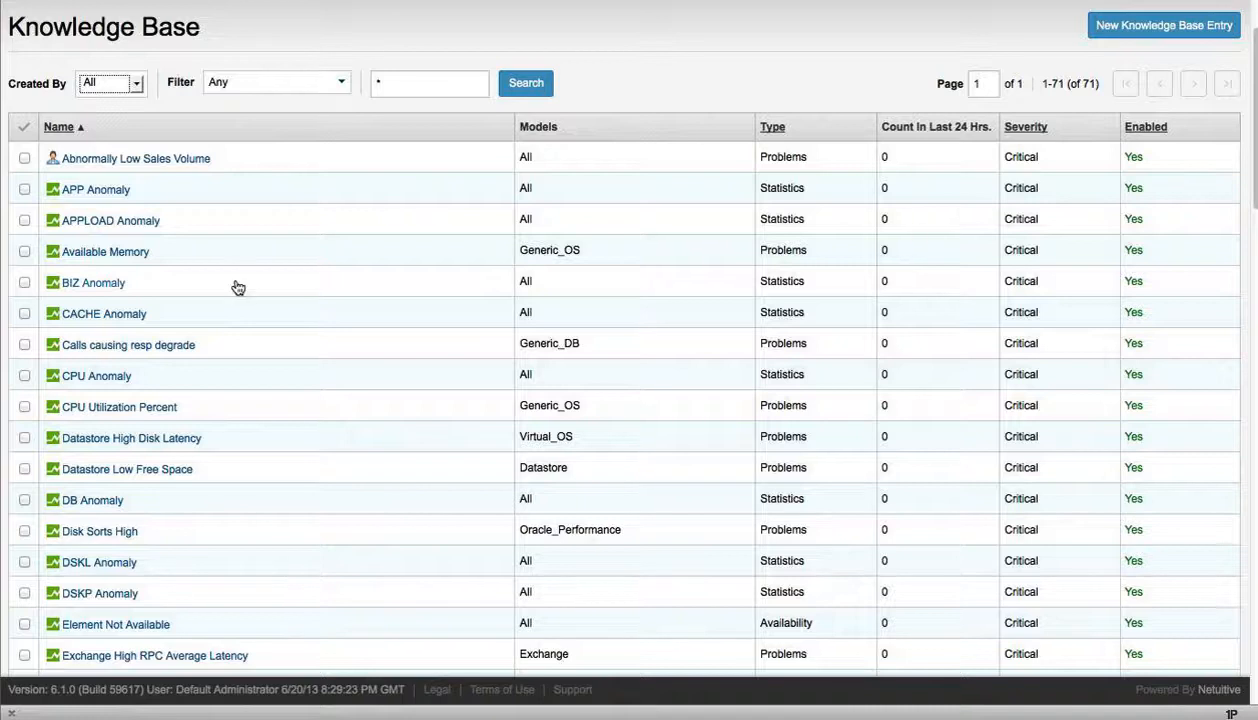
scroll(907, 539, down, 6)
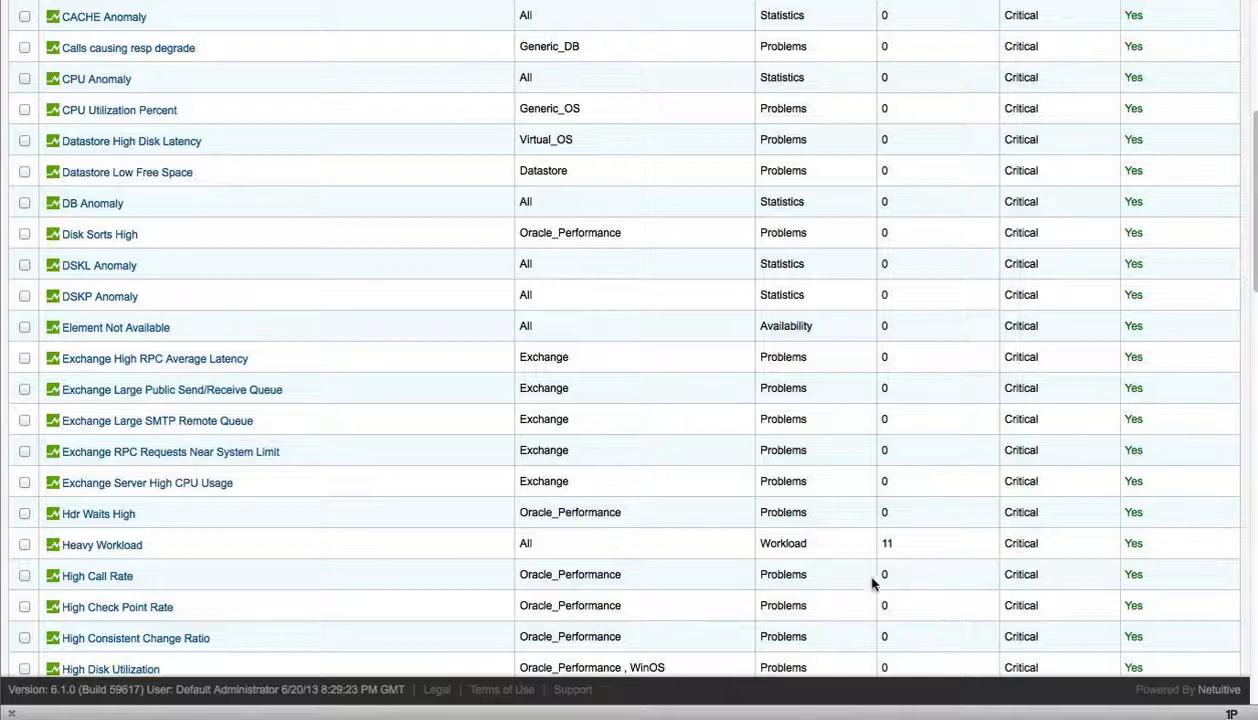
scroll(731, 540, down, 6)
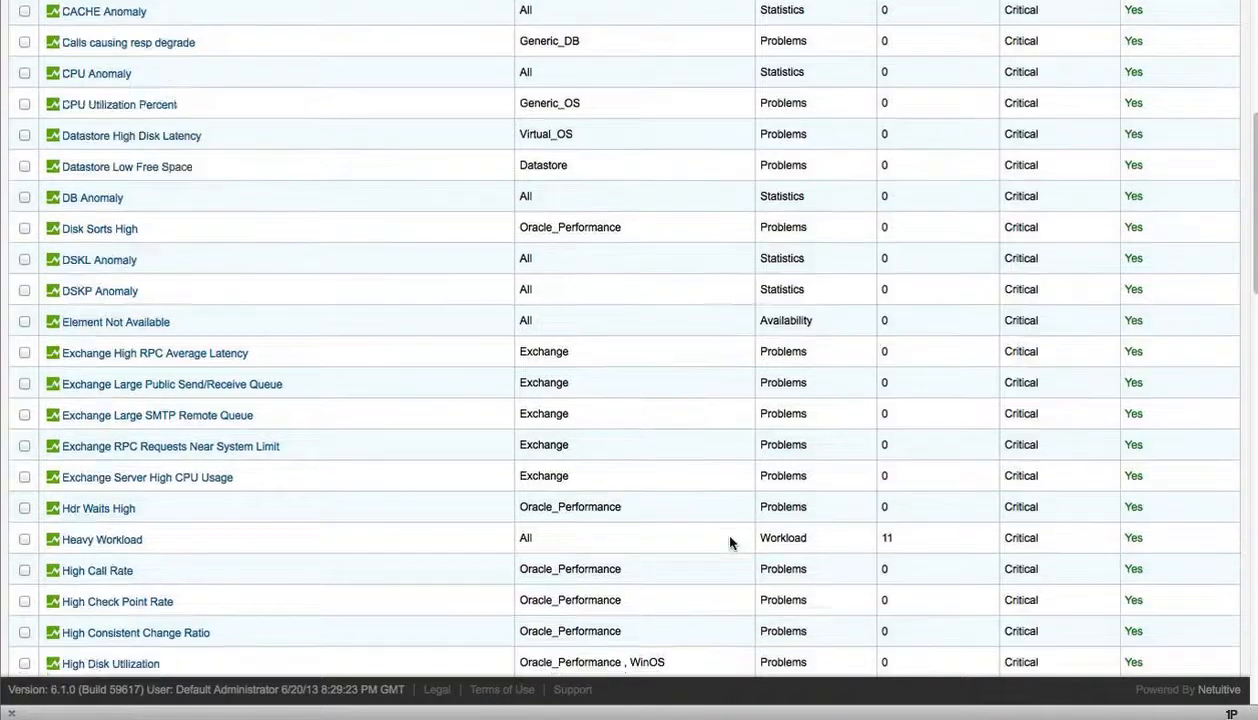
scroll(731, 542, down, 8)
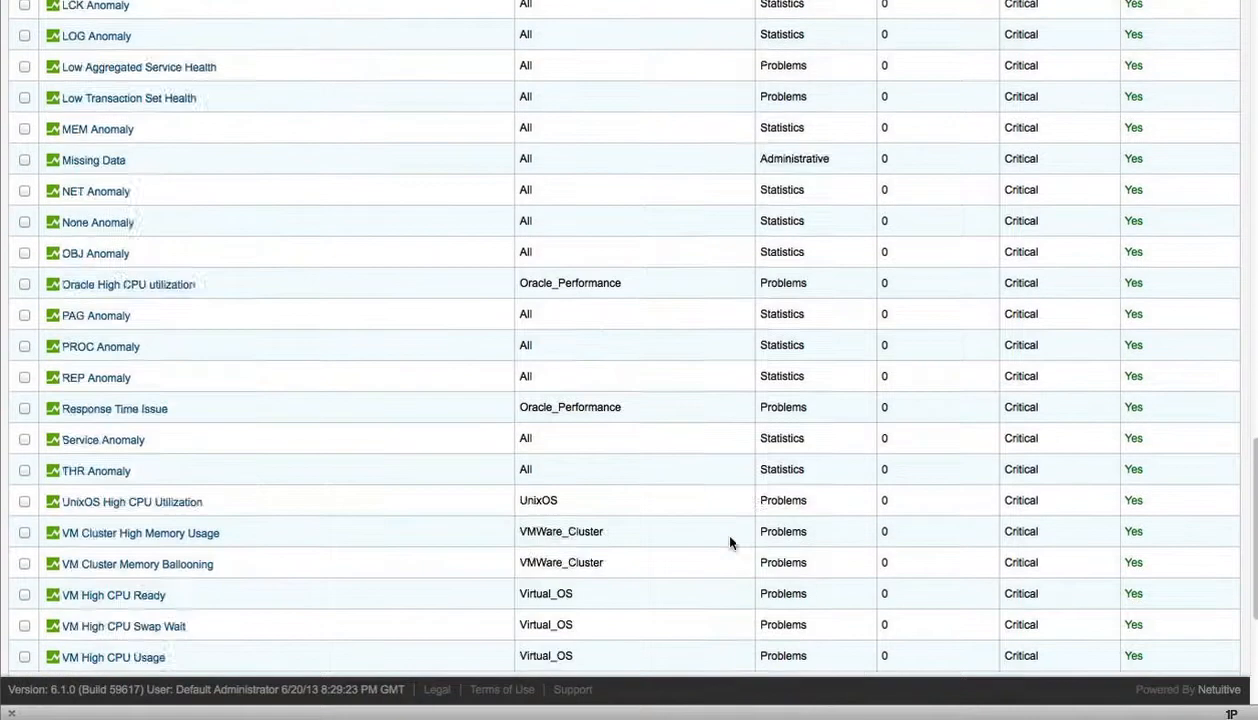
scroll(730, 543, down, 1)
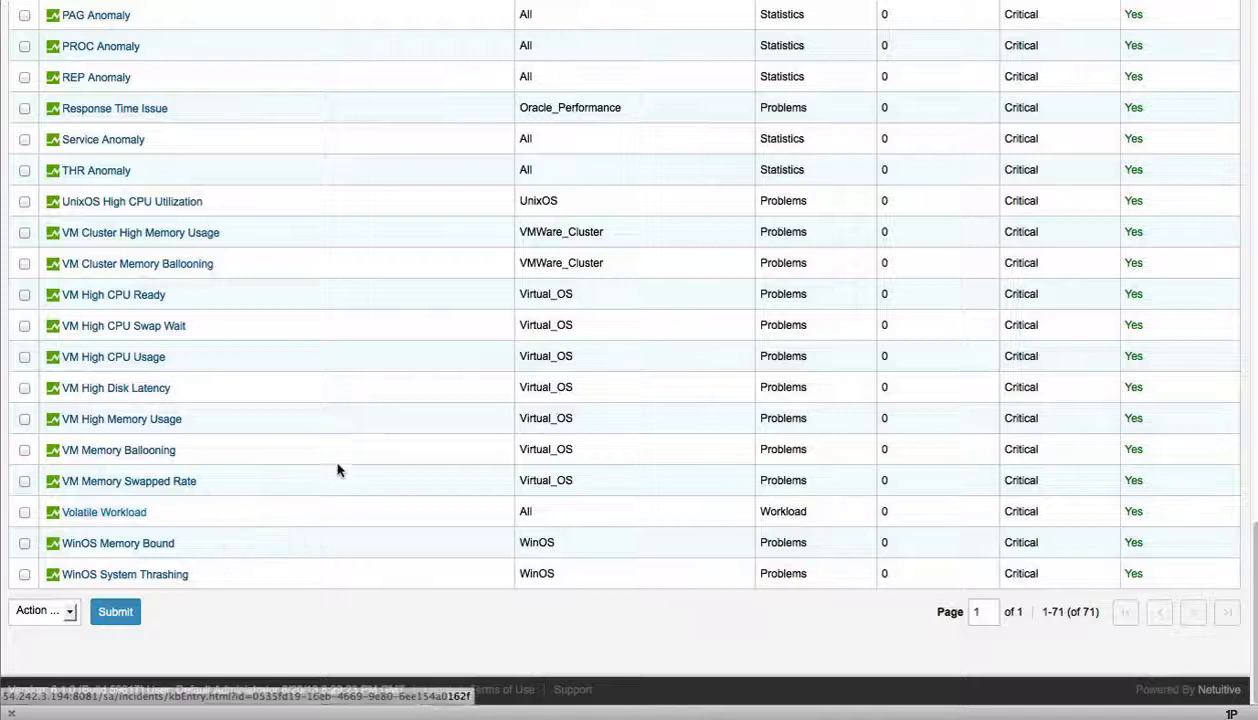
scroll(397, 377, up, 1)
scroll(397, 377, up, 20)
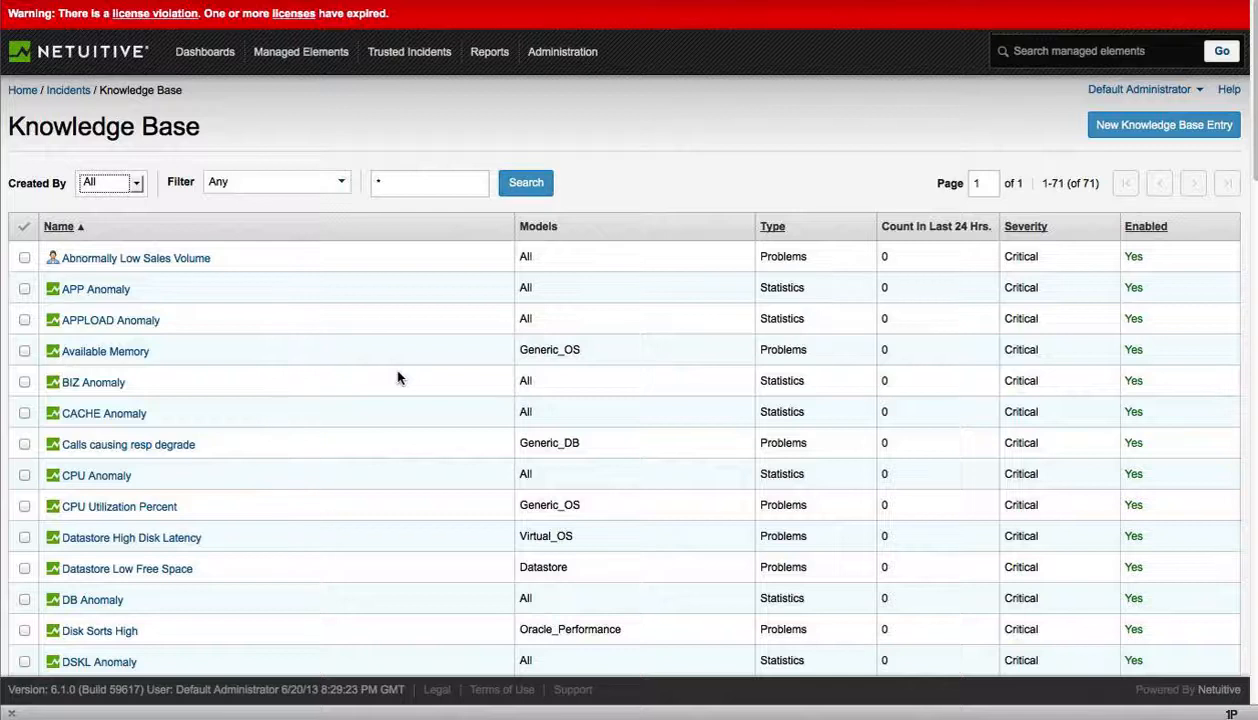
scroll(397, 377, down, 7)
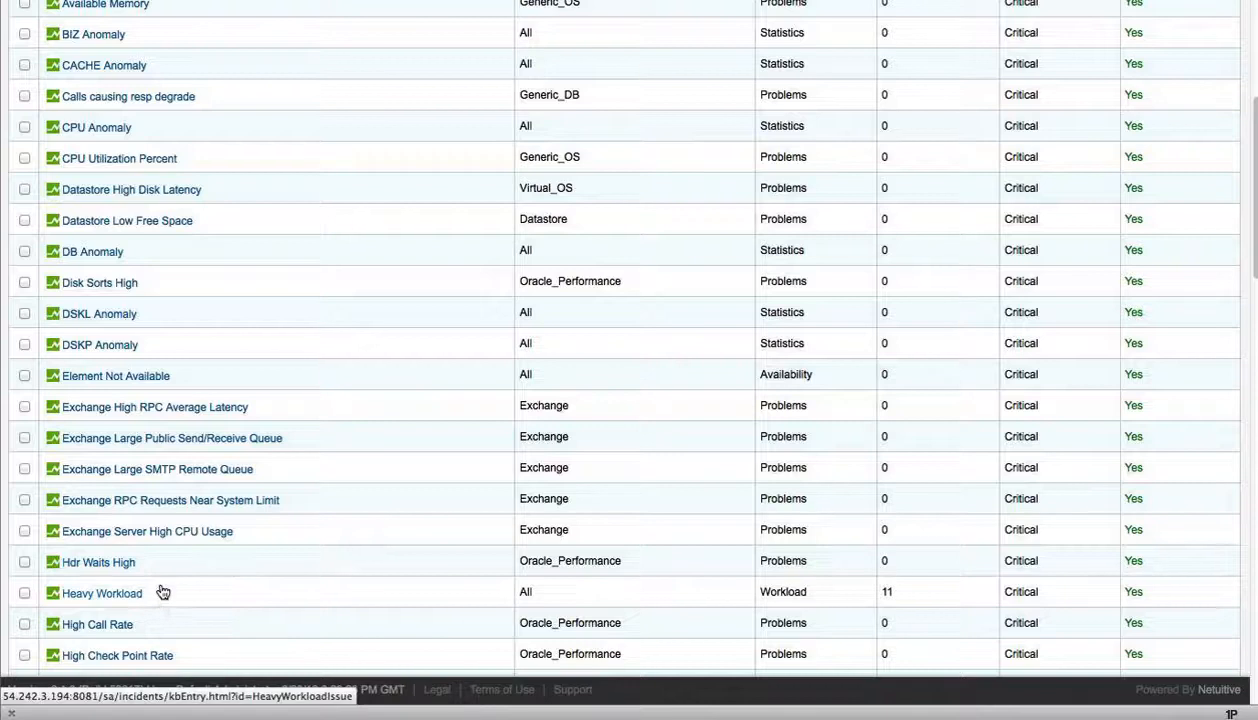
scroll(339, 425, up, 4)
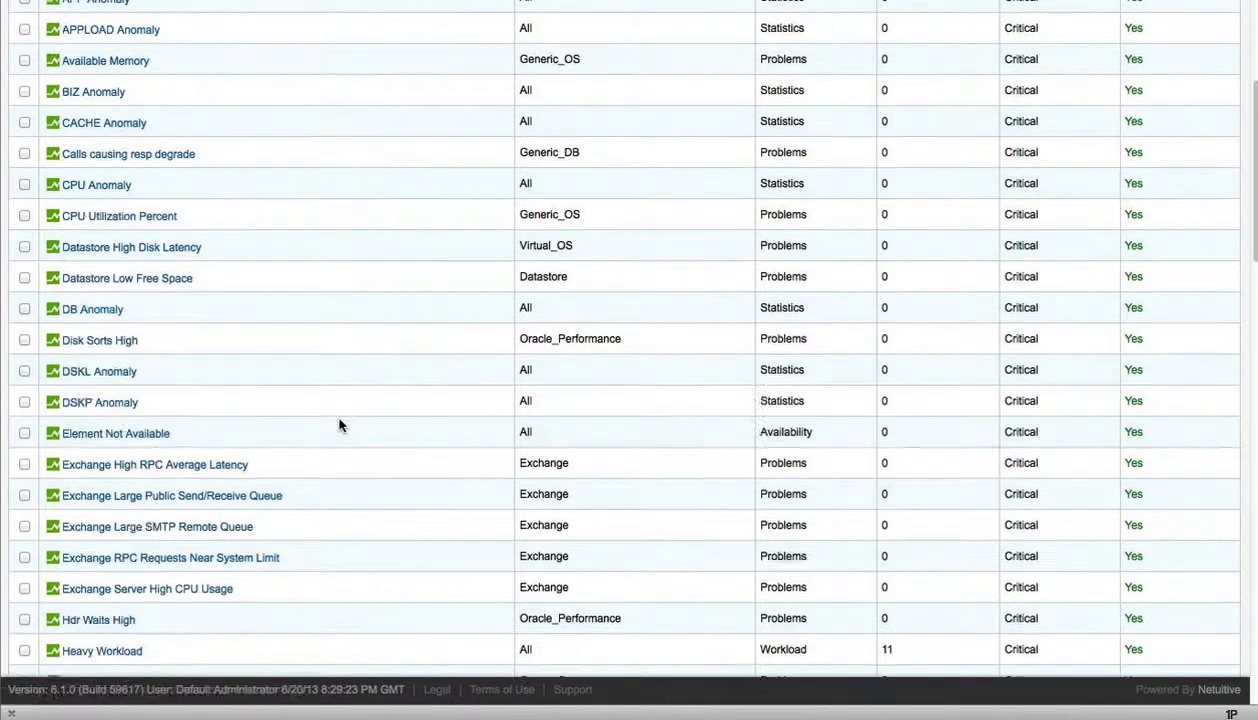
scroll(339, 425, up, 1)
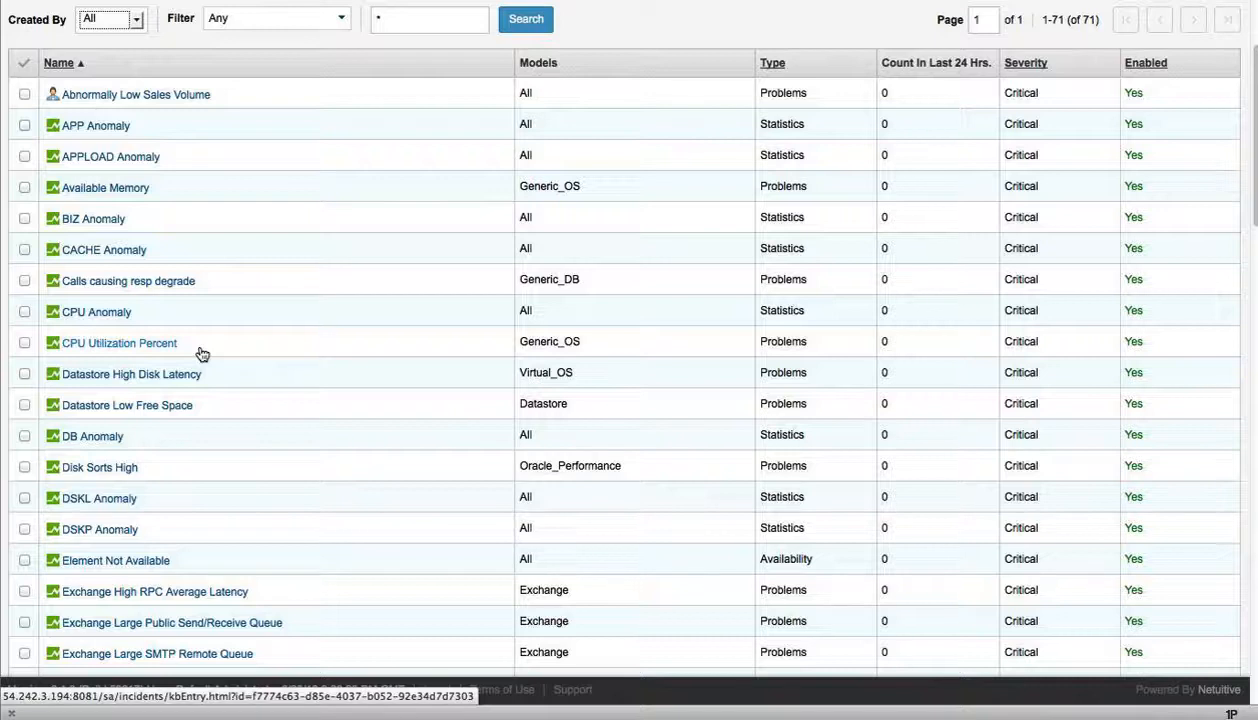
scroll(201, 354, up, 3)
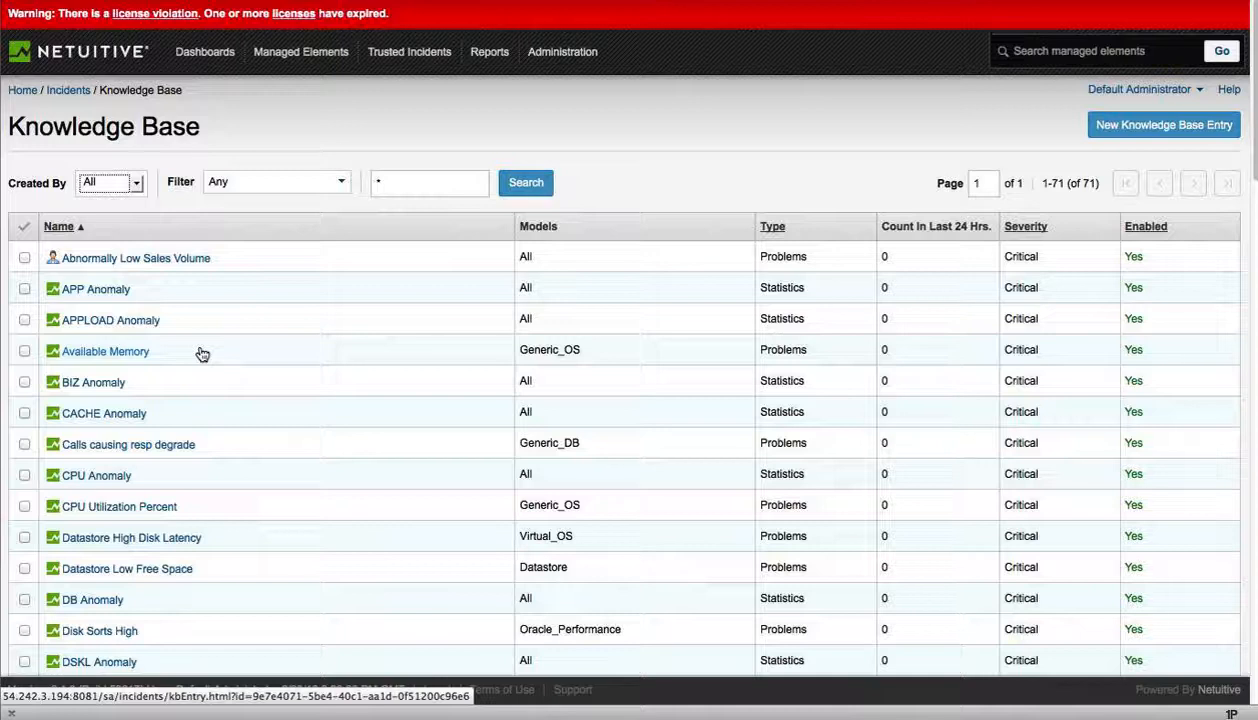
Step: Apply the Problem based preset to the Health Rollup settings in the system configuration and submit it
mouse_move(577, 58)
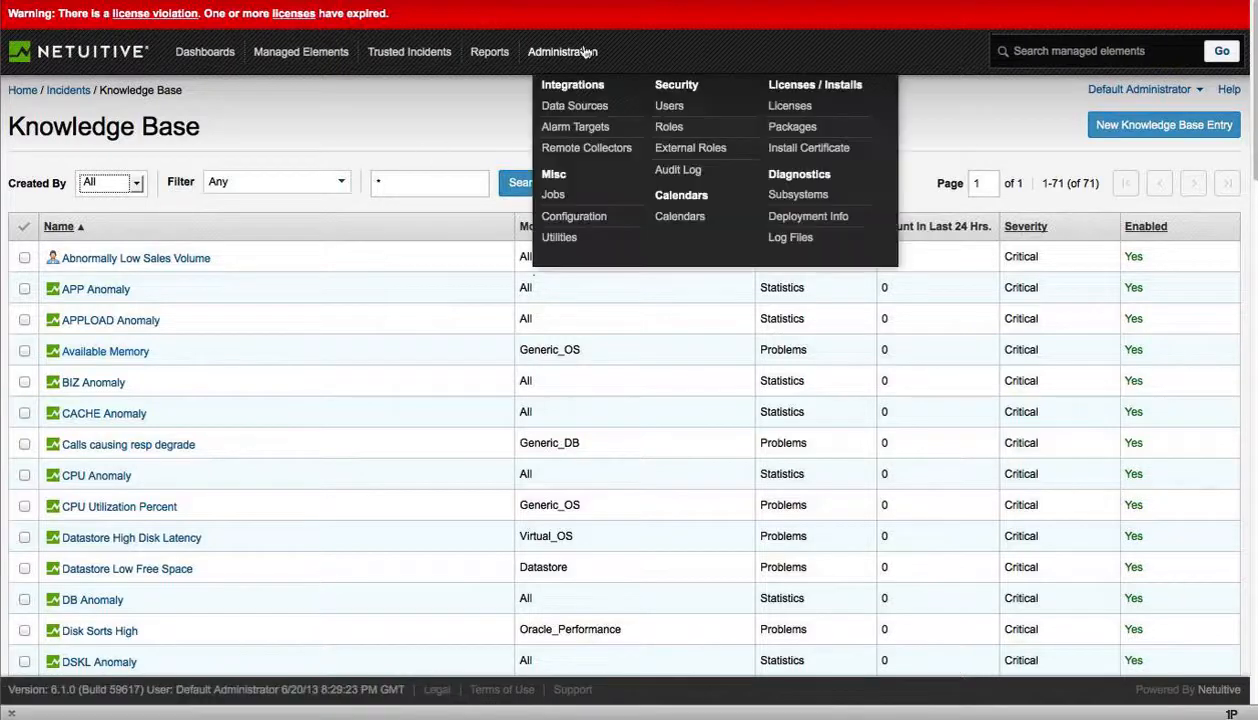
click(571, 219)
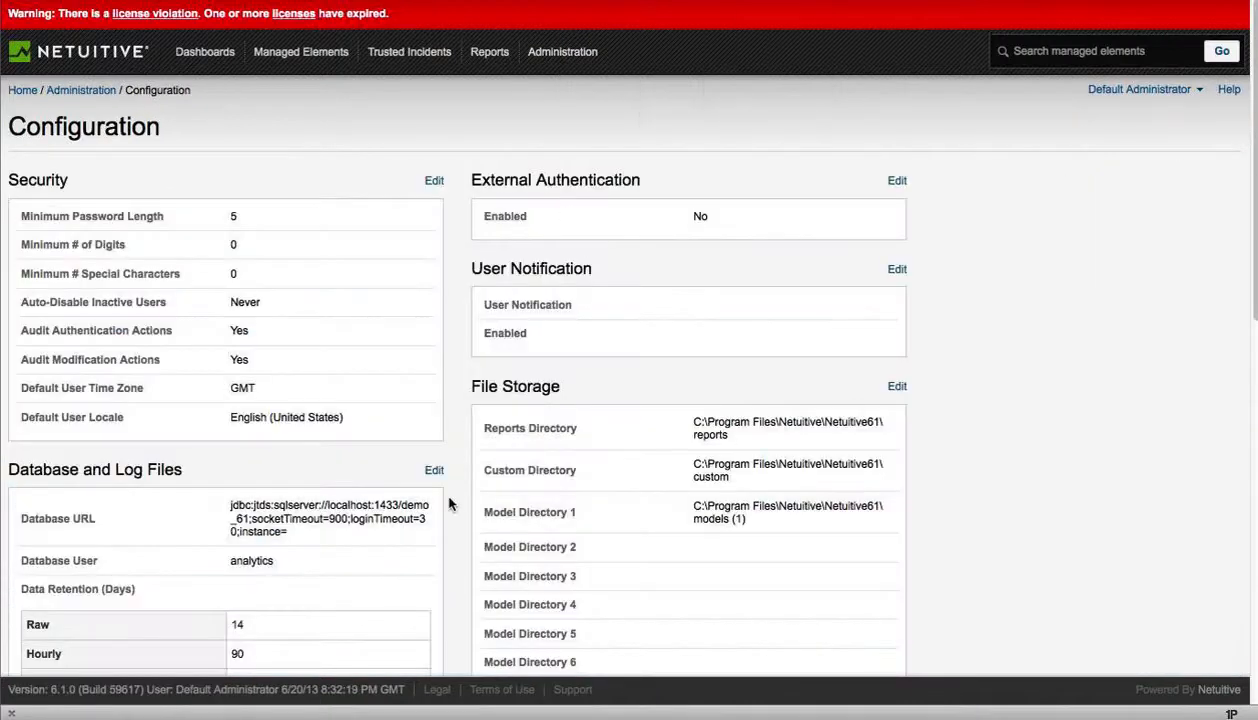
scroll(449, 503, down, 10)
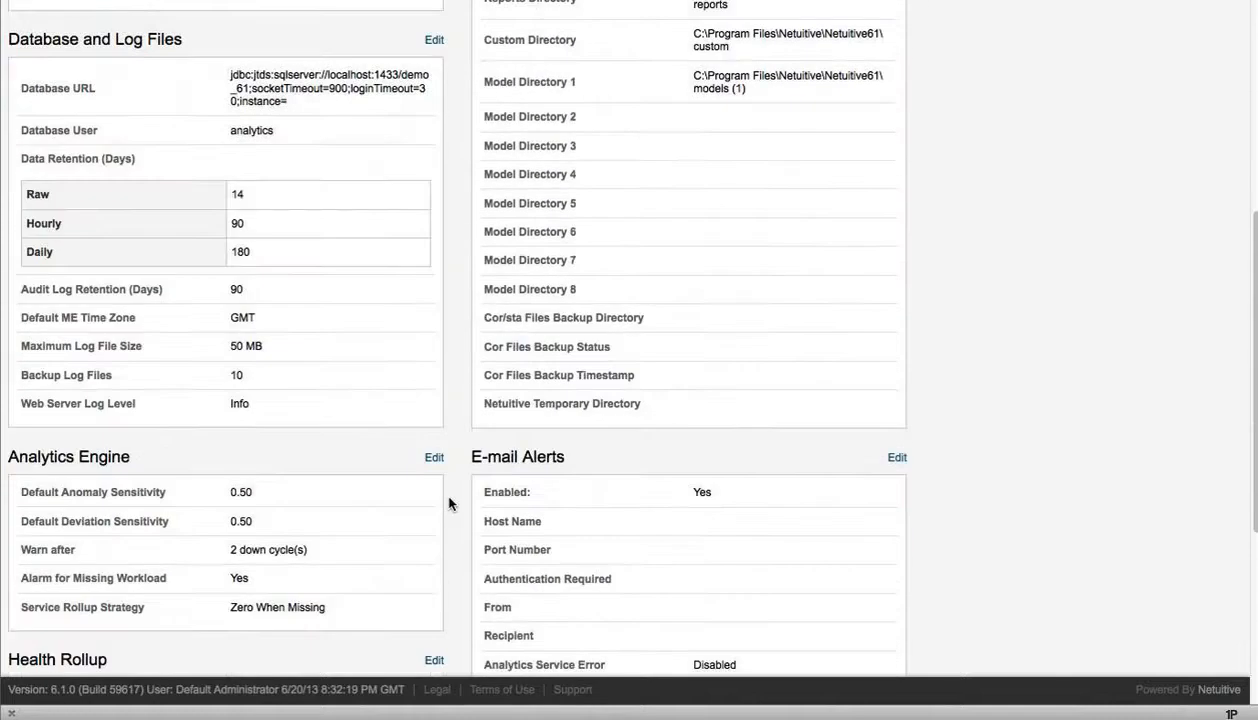
scroll(449, 503, down, 4)
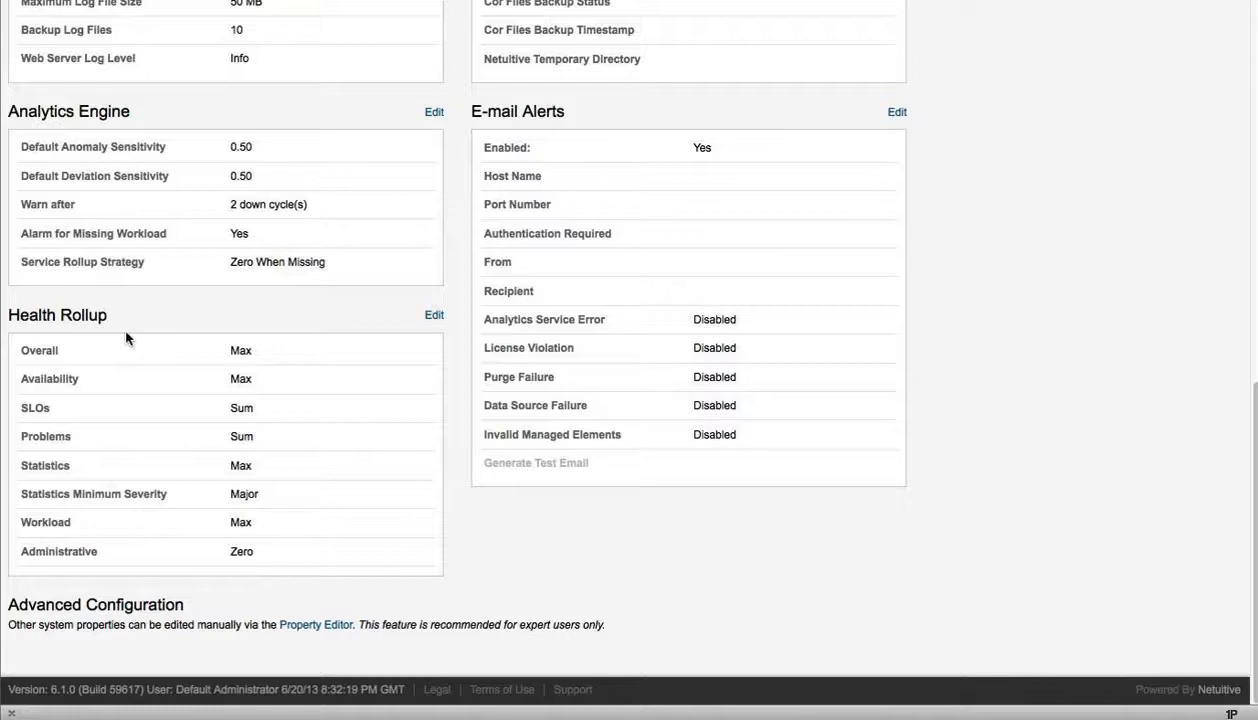
click(432, 316)
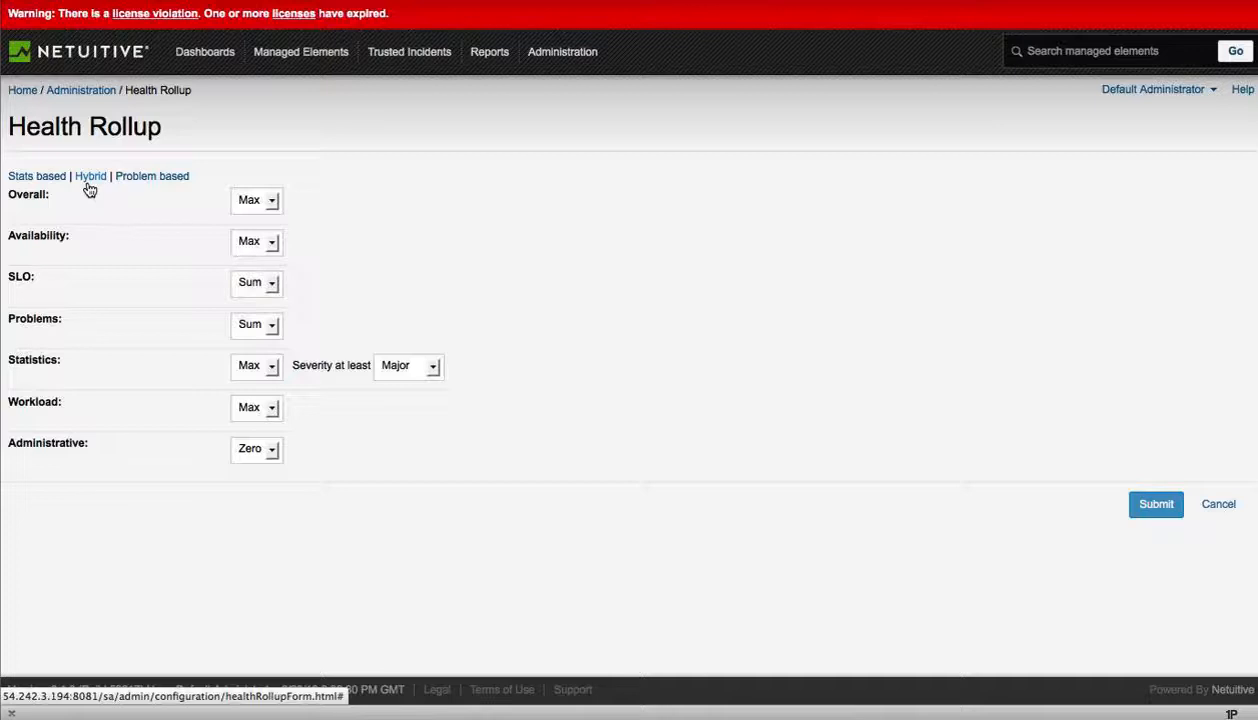
click(142, 180)
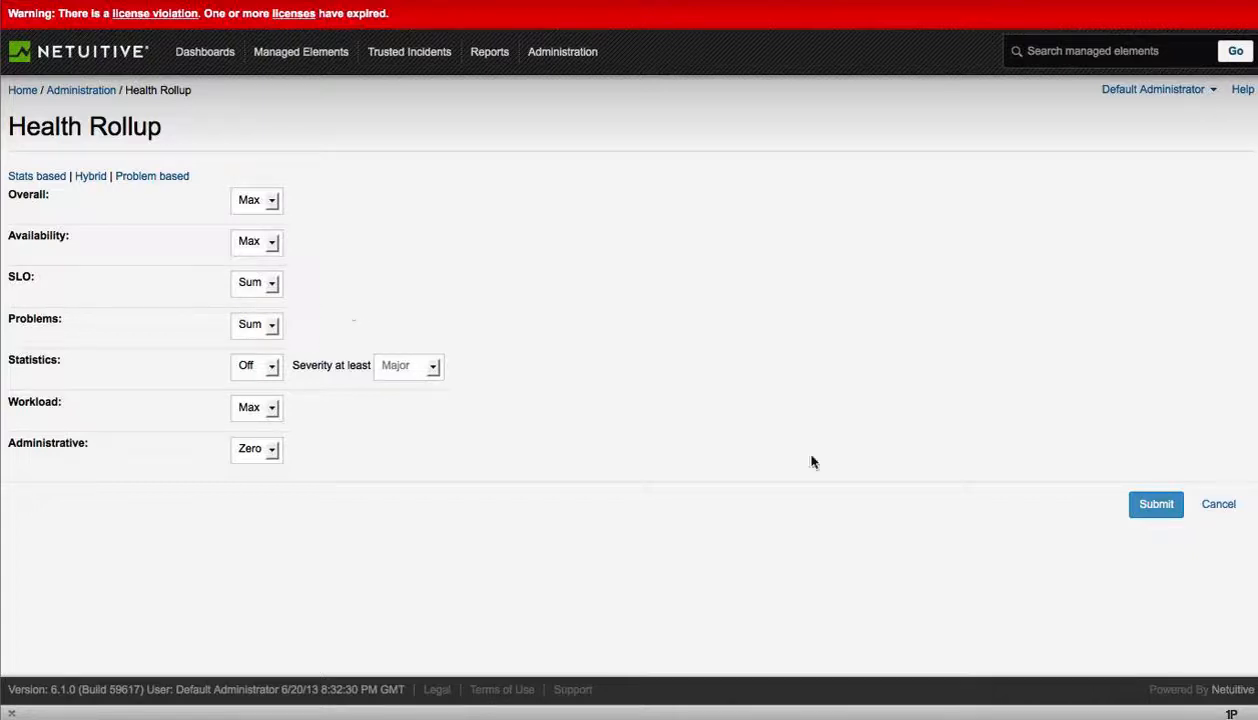
click(1156, 505)
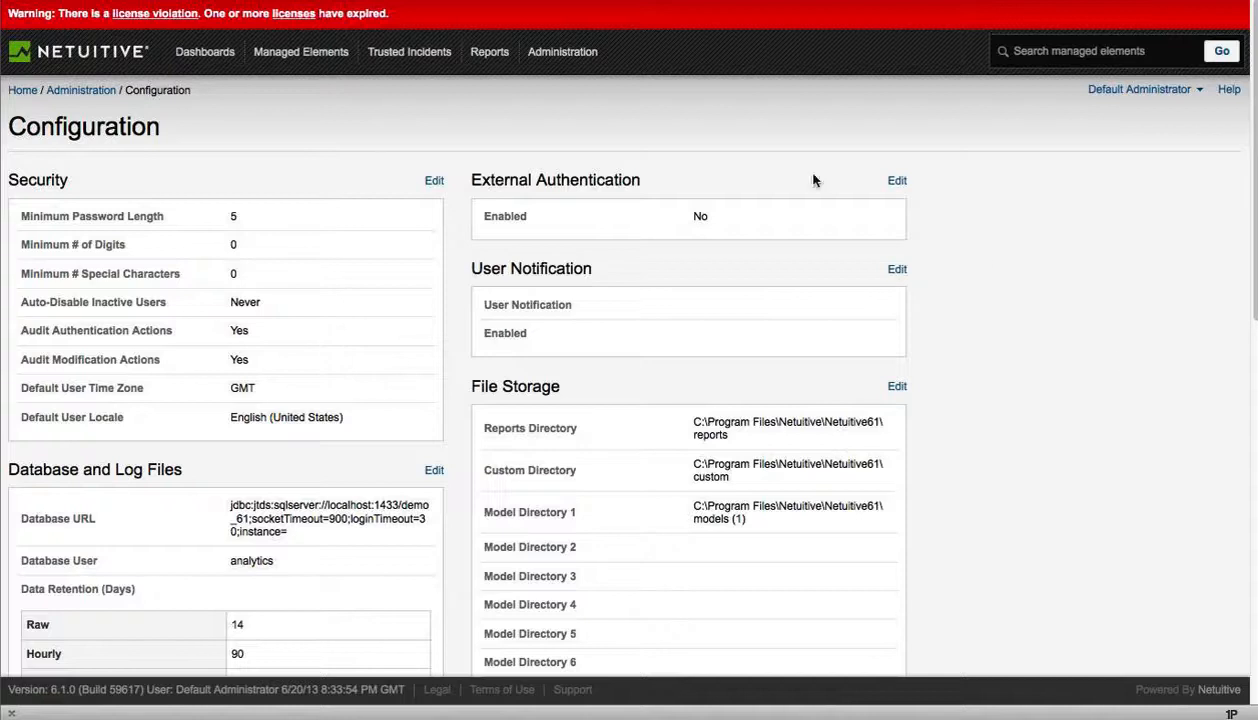
Step: Return to the Knowledge Base list of trusted incidents
mouse_move(412, 60)
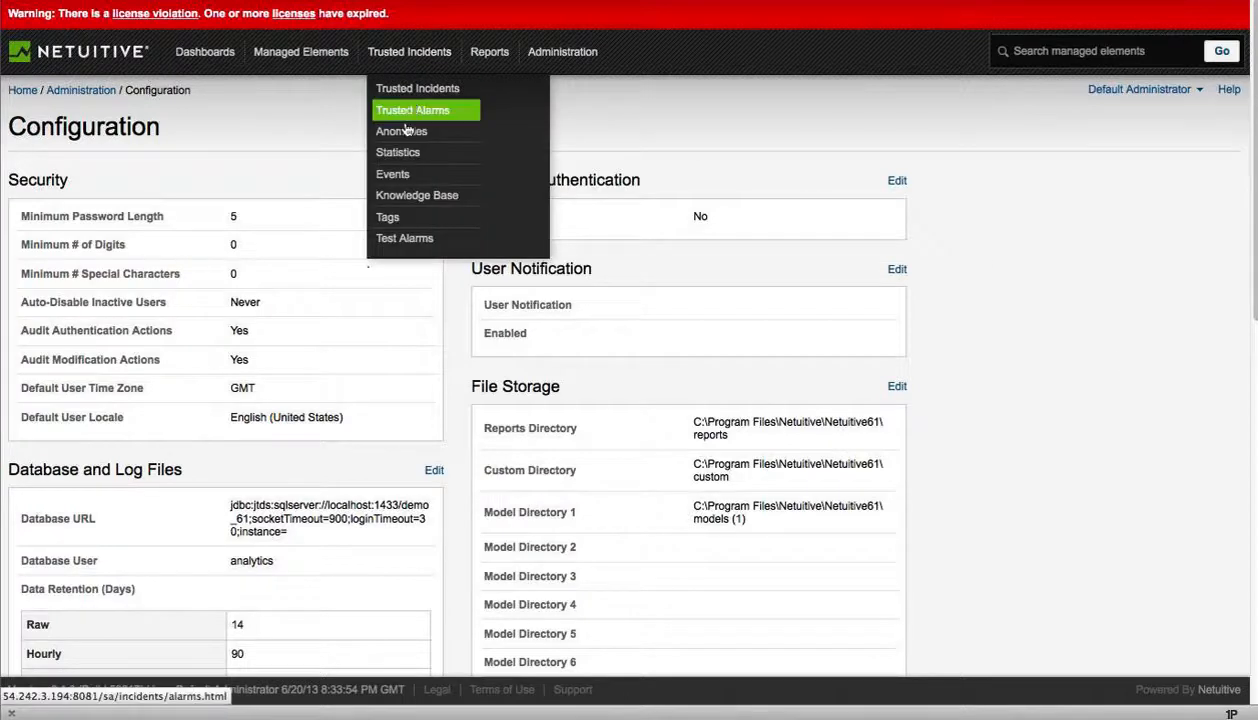
click(410, 197)
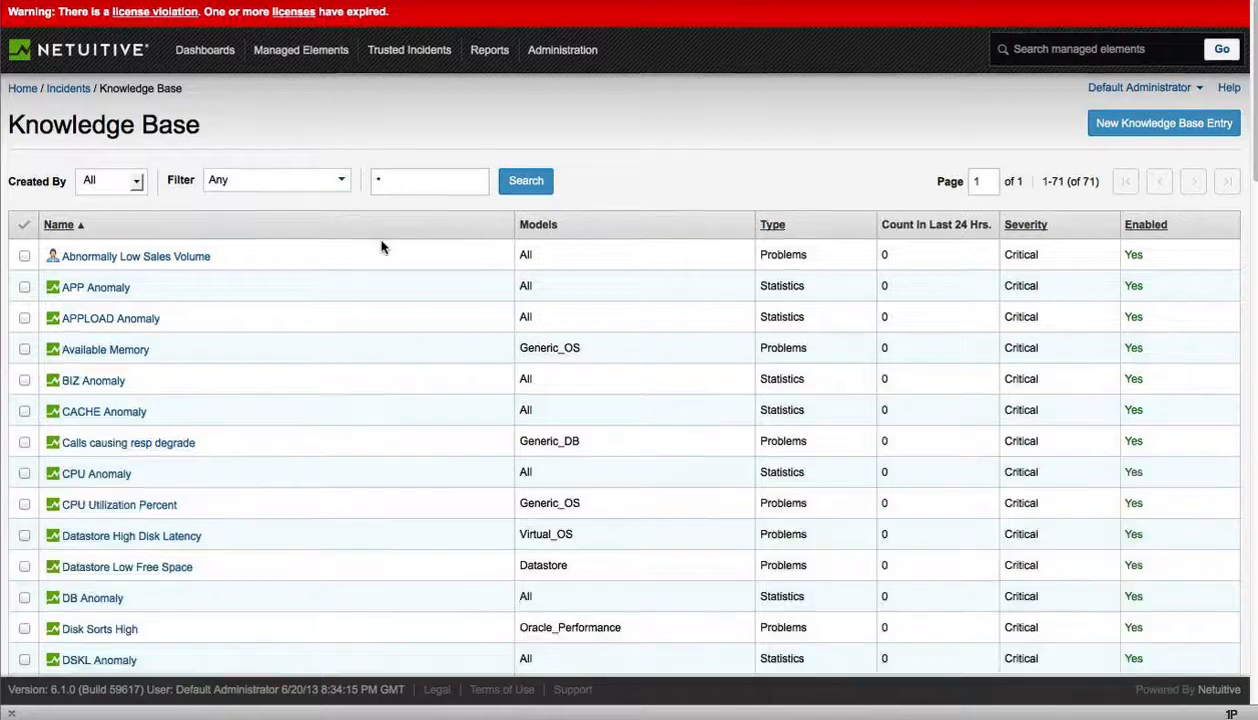
scroll(383, 246, down, 1)
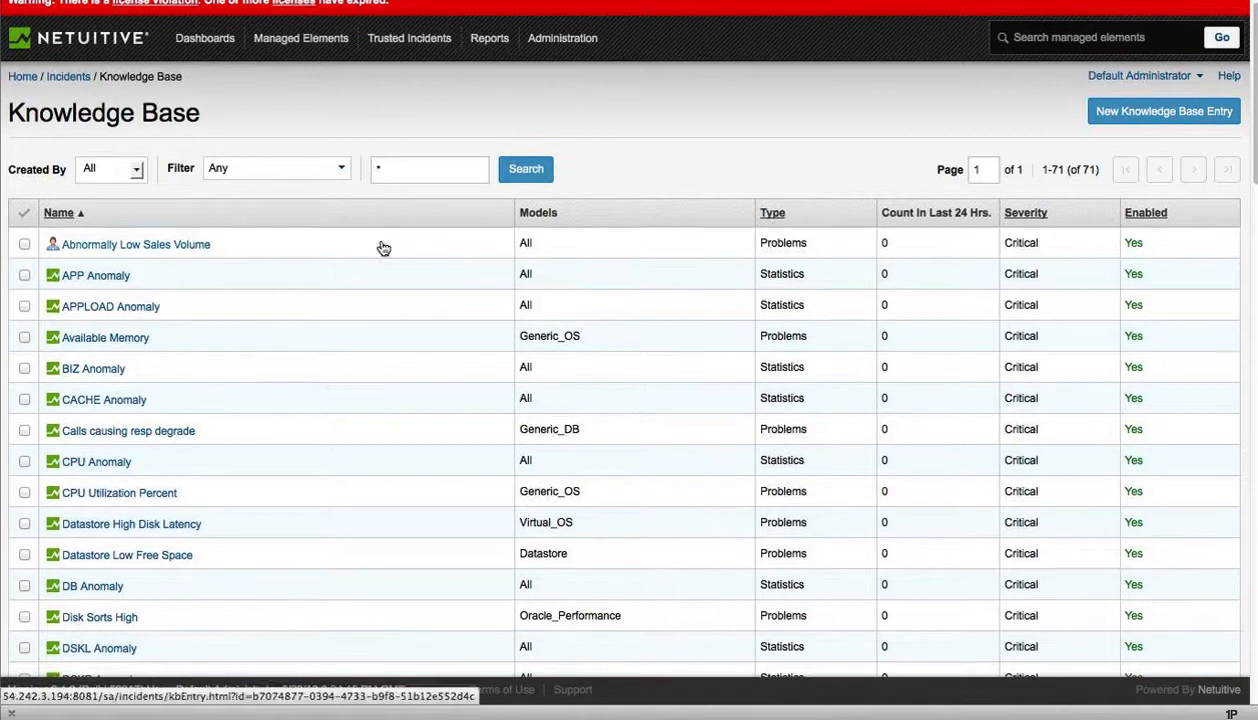
Step: Disable all Knowledge Base entries except CPU Utilization Percent, confirm the action, and check the Enabled column
click(24, 215)
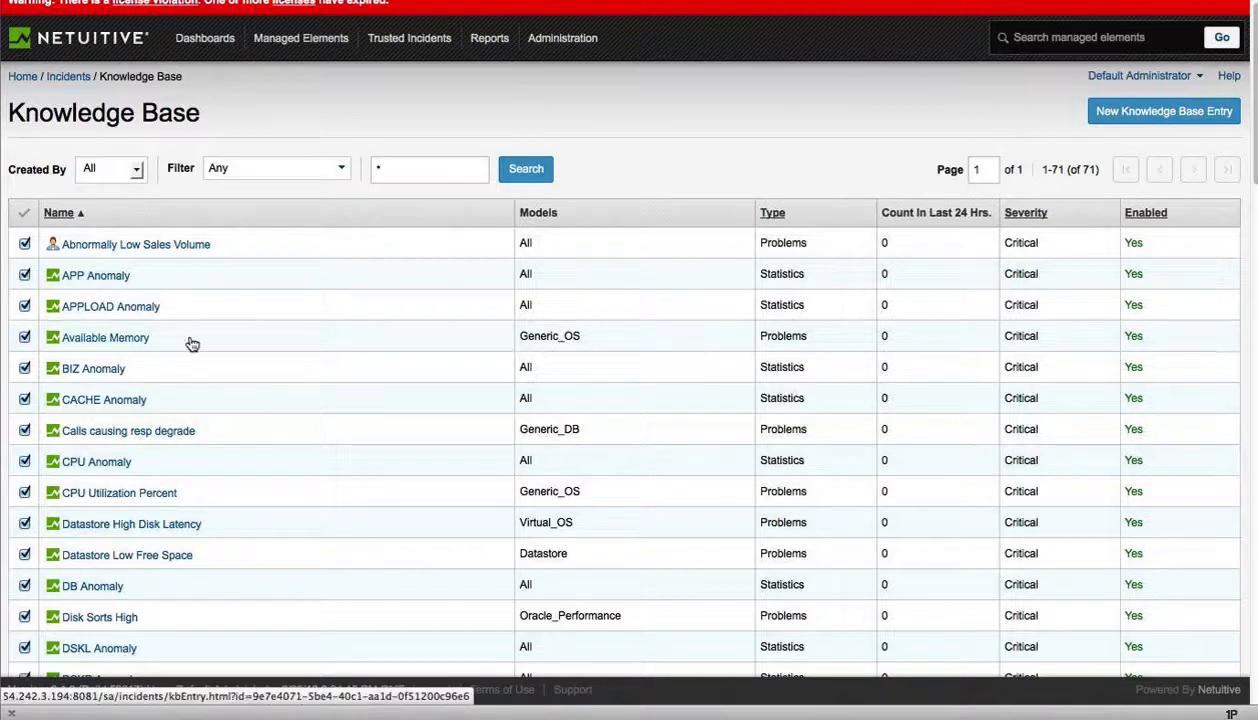
scroll(211, 364, down, 2)
scroll(211, 364, down, 3)
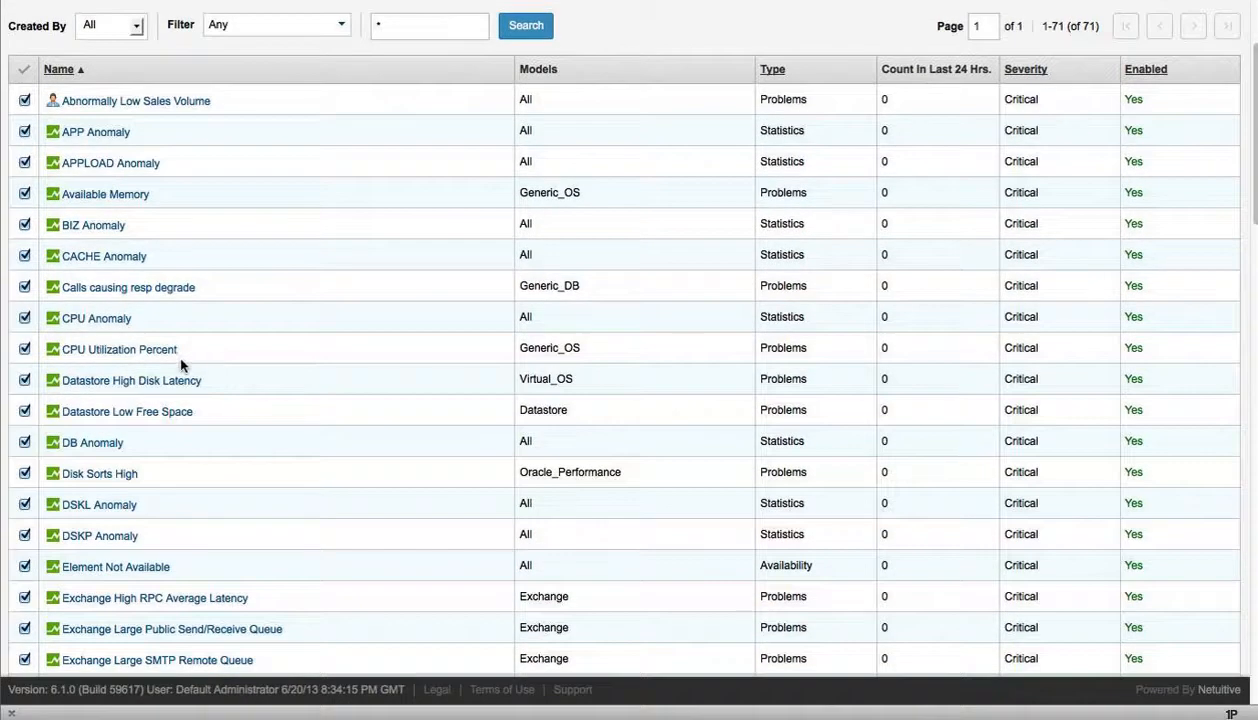
click(25, 350)
scroll(185, 443, down, 2)
scroll(185, 443, down, 20)
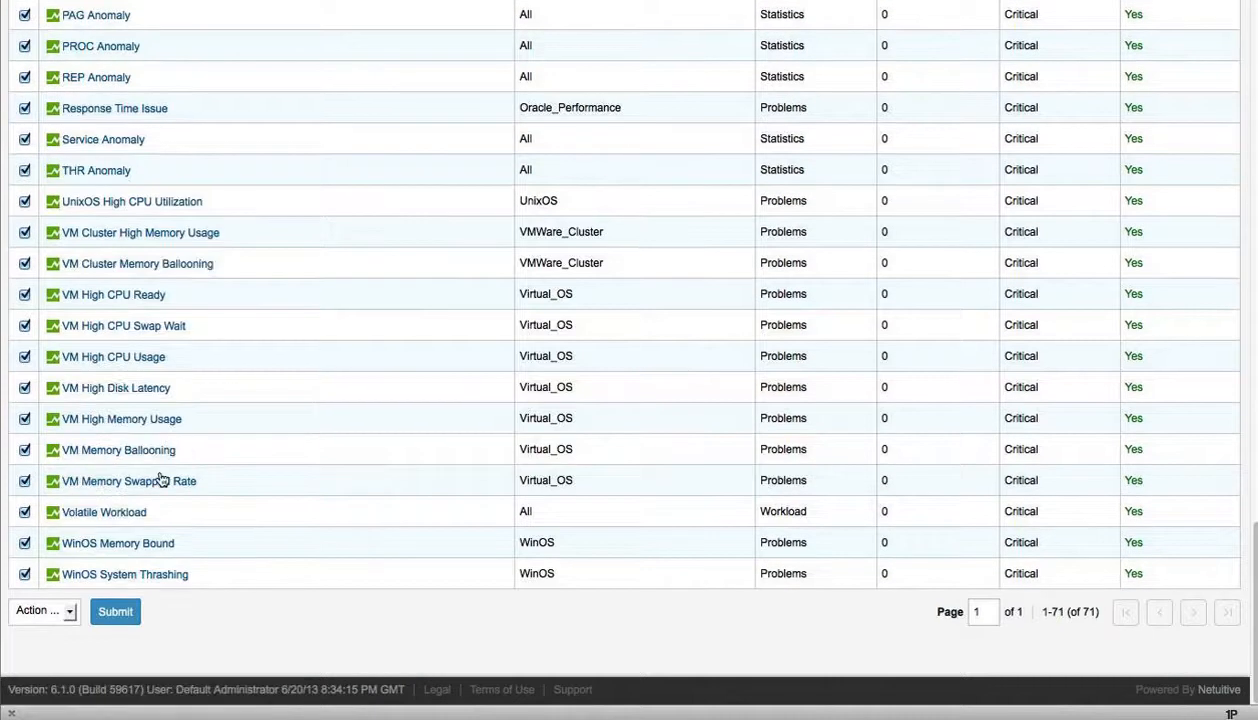
click(69, 612)
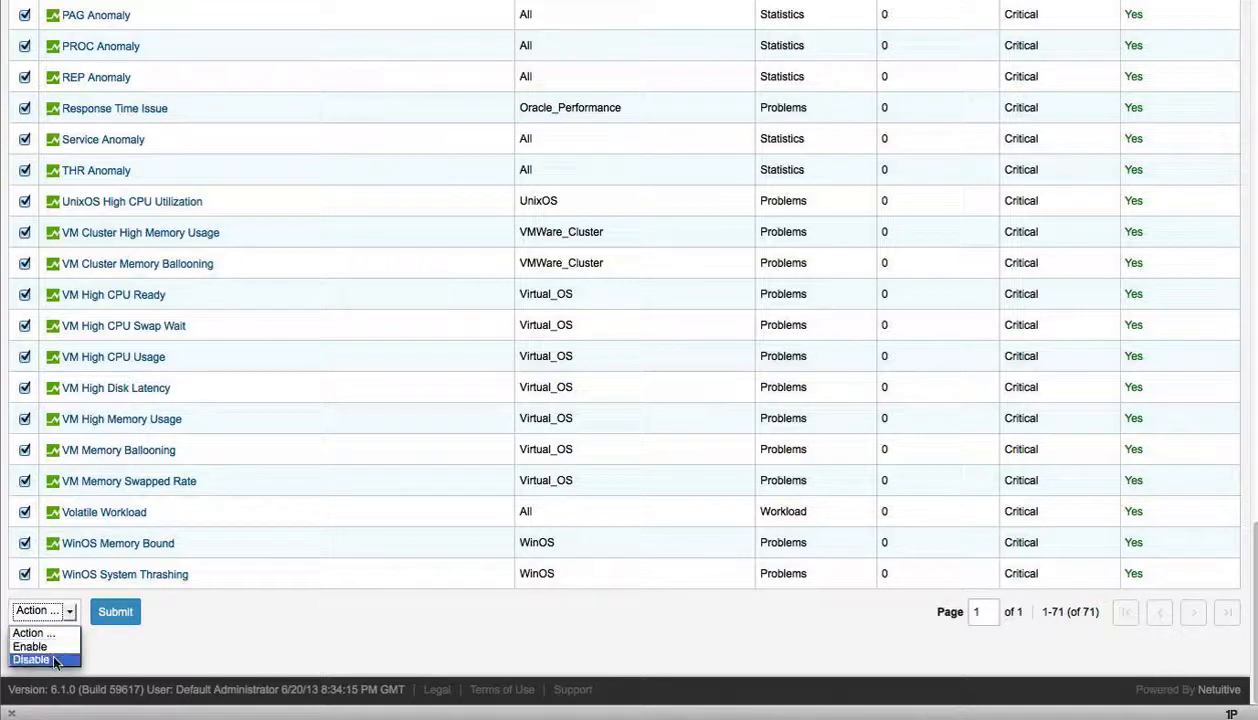
click(54, 659)
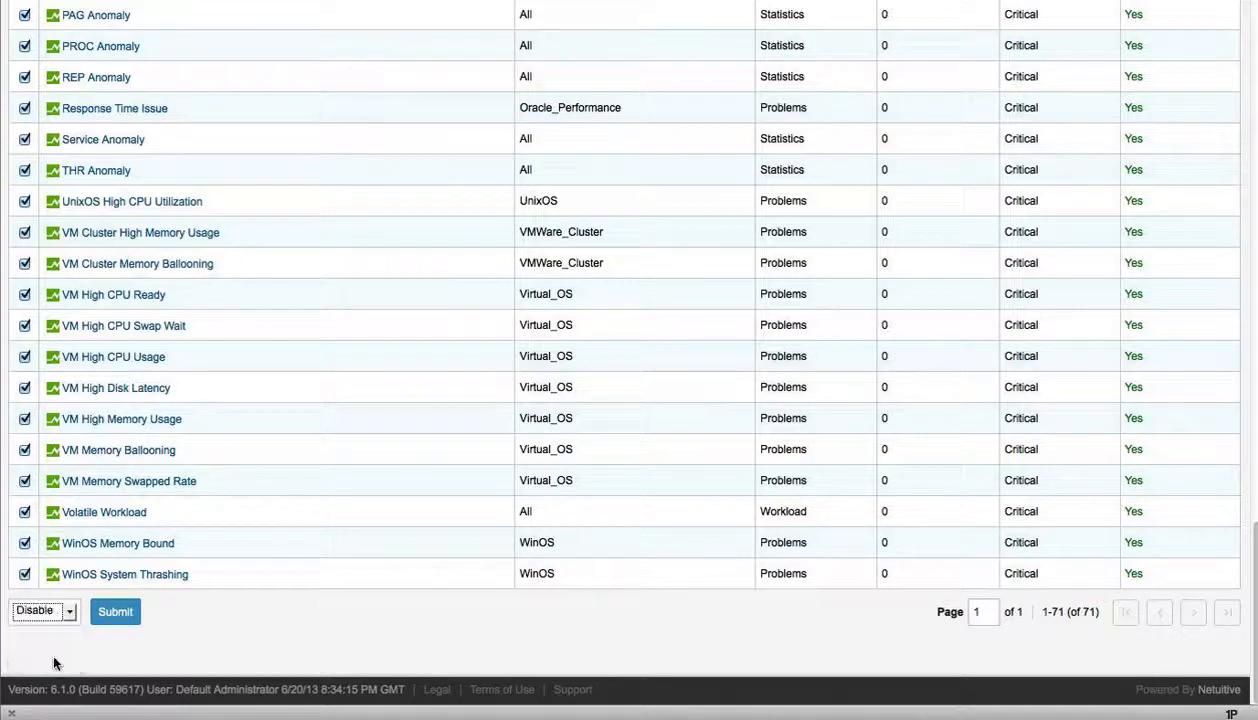
click(118, 613)
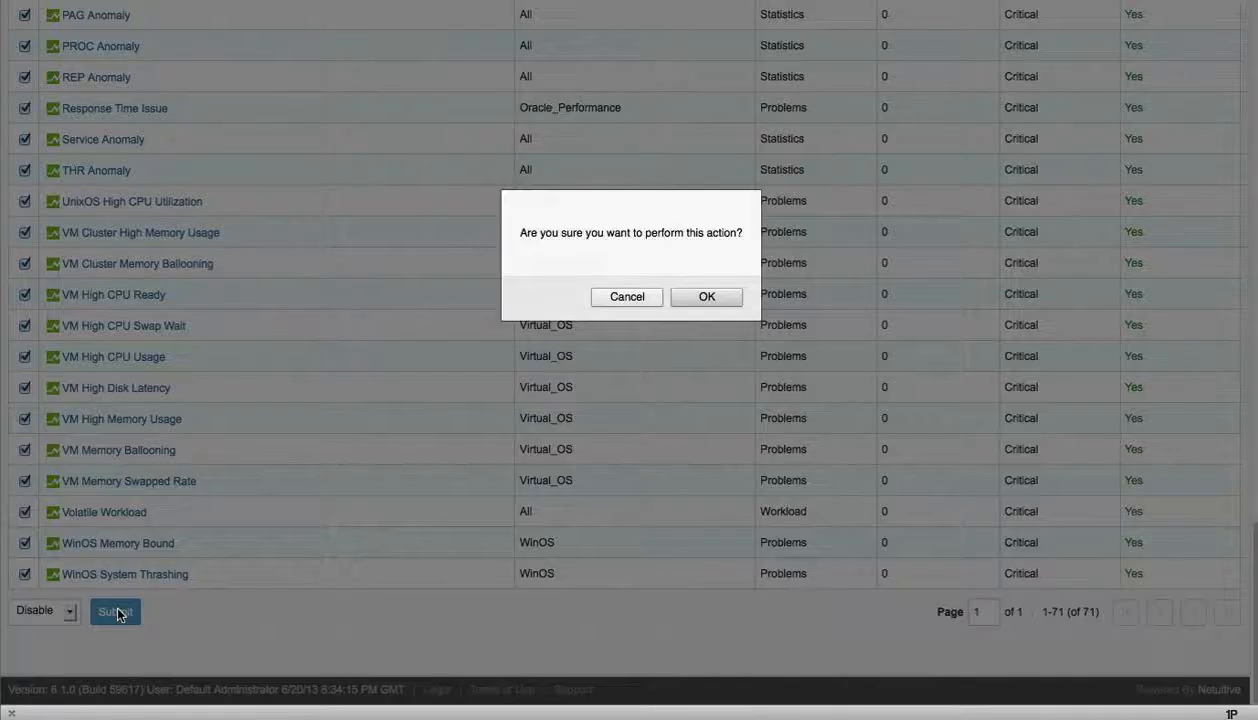
click(707, 297)
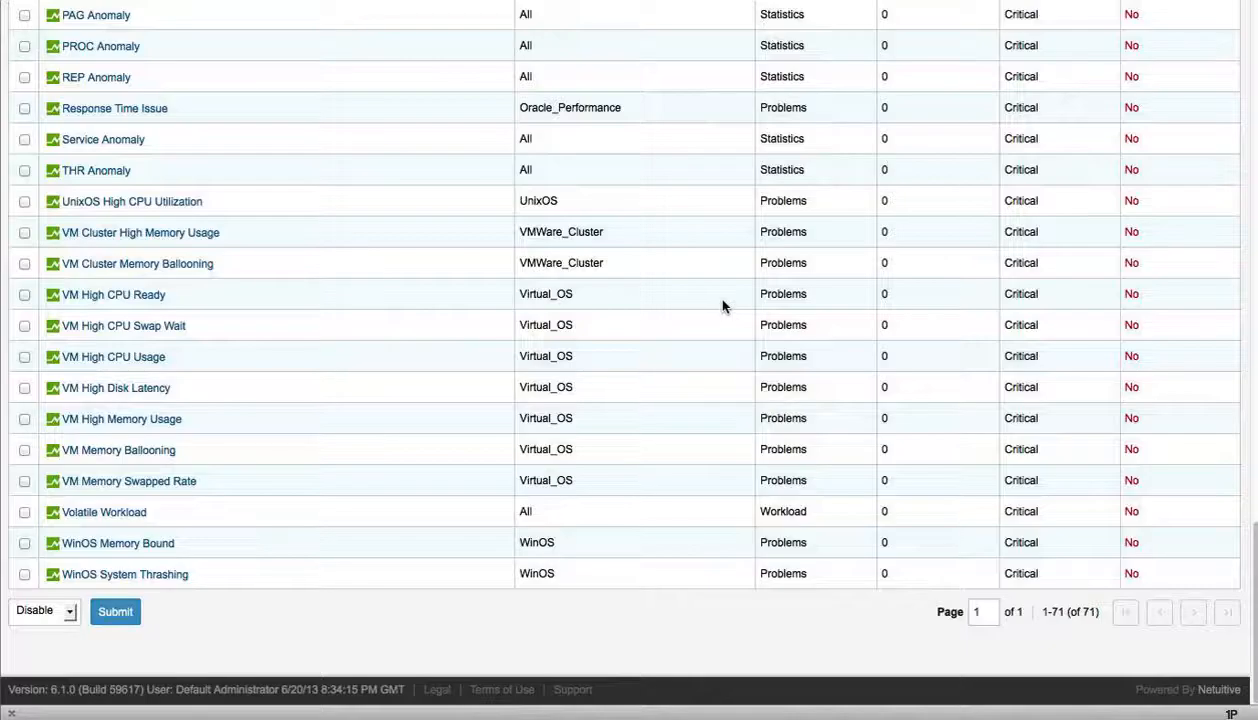
scroll(1000, 301, up, 2)
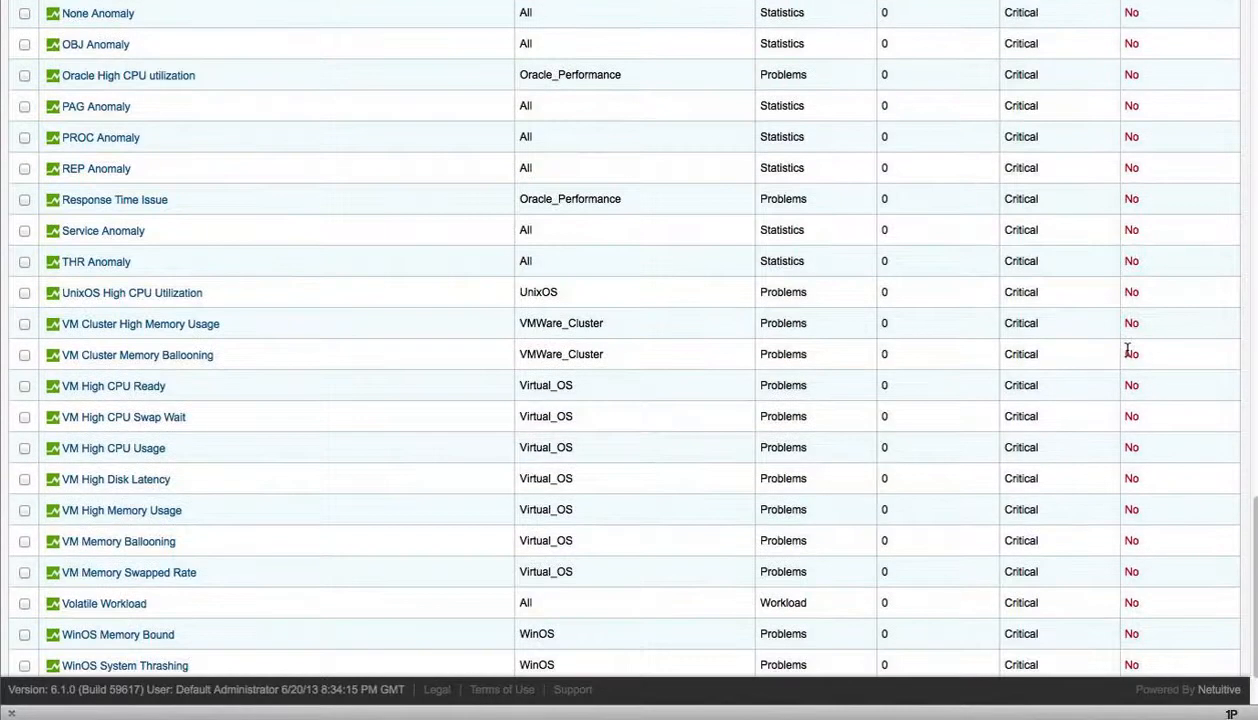
scroll(1127, 352, up, 15)
scroll(1127, 352, up, 7)
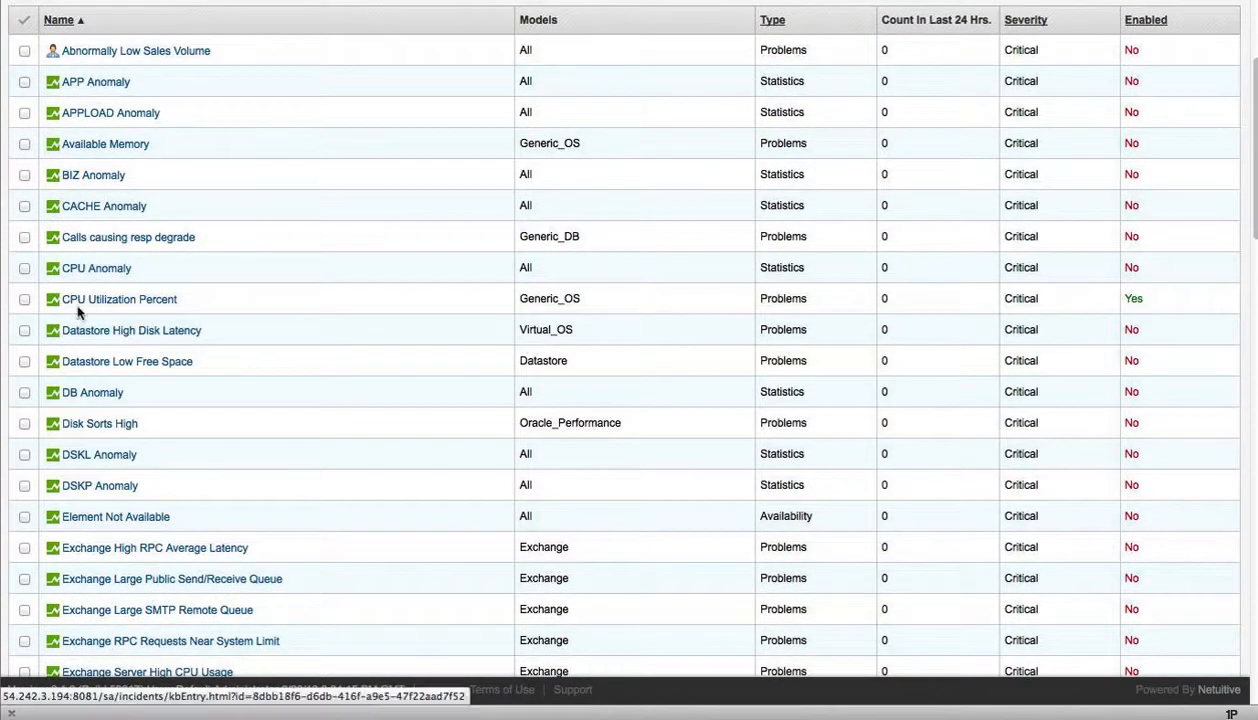
Step: Open the CPU Utilization Percent entry in the Knowledge Base and create a copy of it
scroll(368, 306, up, 3)
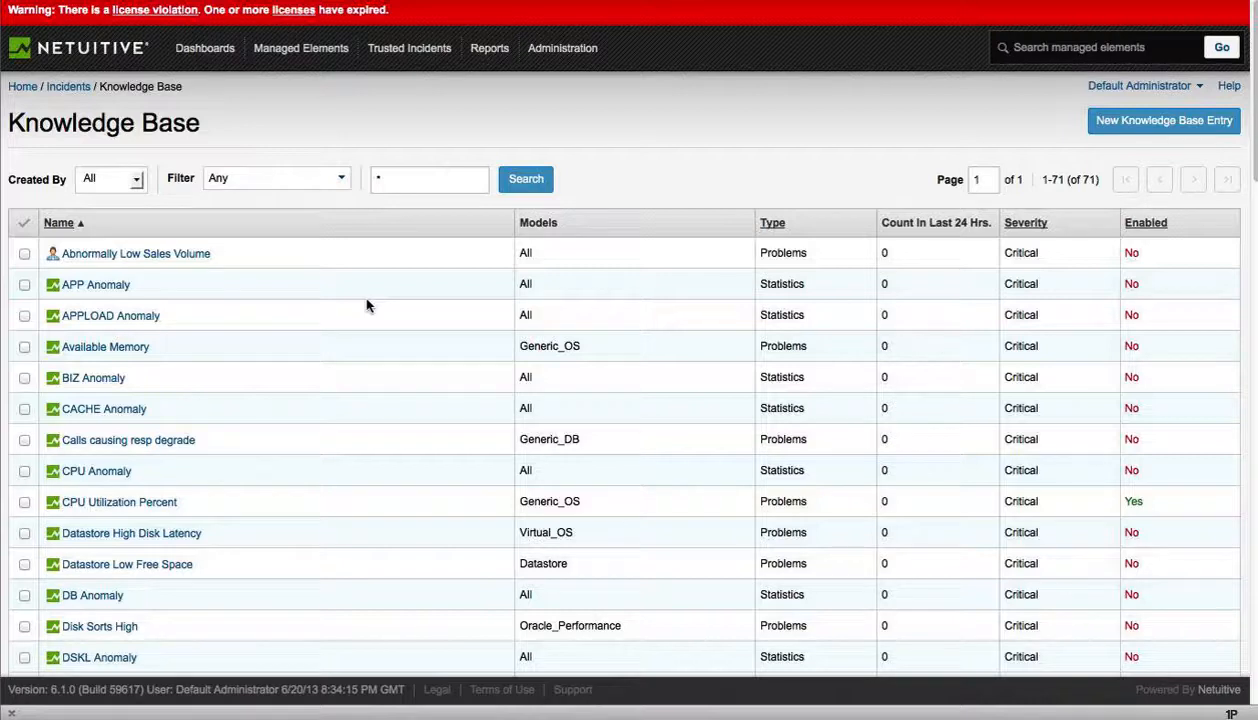
click(114, 509)
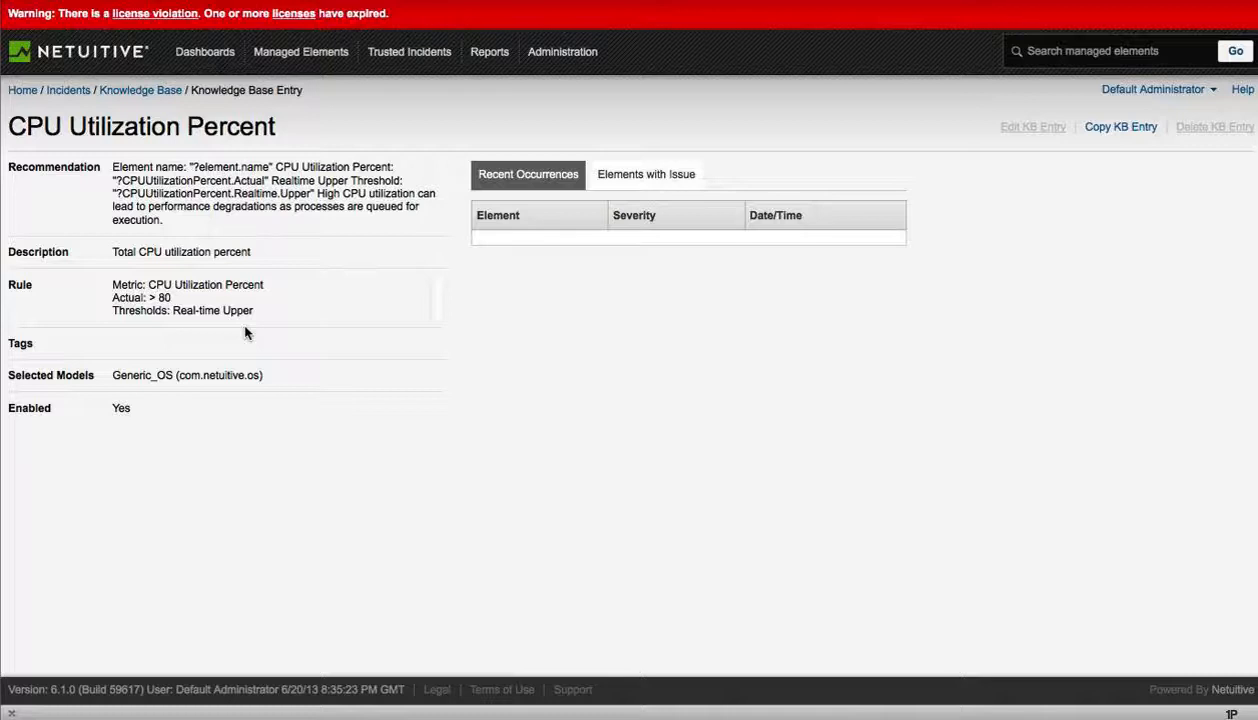
click(1127, 130)
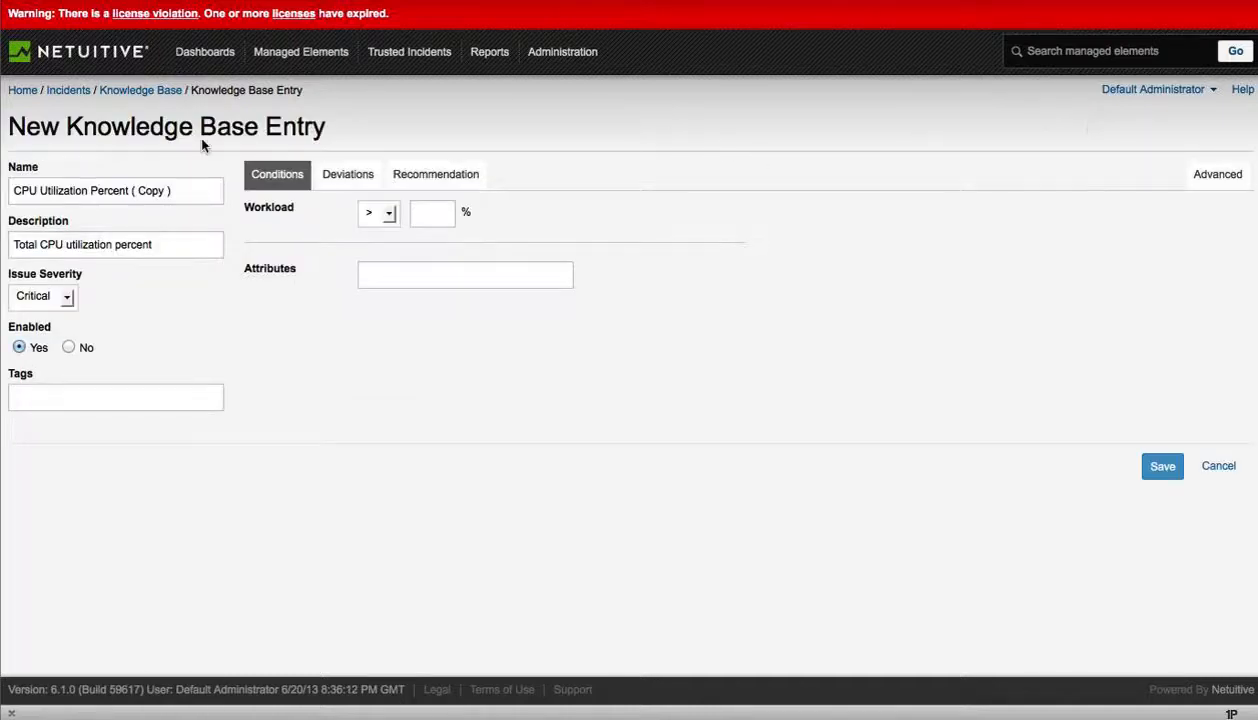
Step: Rename the copied Knowledge Base entry to "CPU Utilization Percent - MW"
click(179, 189)
key(BackSpace)
key(BackSpace)
key(BackSpace)
key(BackSpace)
key(BackSpace)
key(BackSpace)
key(BackSpace)
key(BackSpace)
text(- MW)
Step: View the issue severity options, keep Critical, and tag the new entry with "CPU"
click(67, 297)
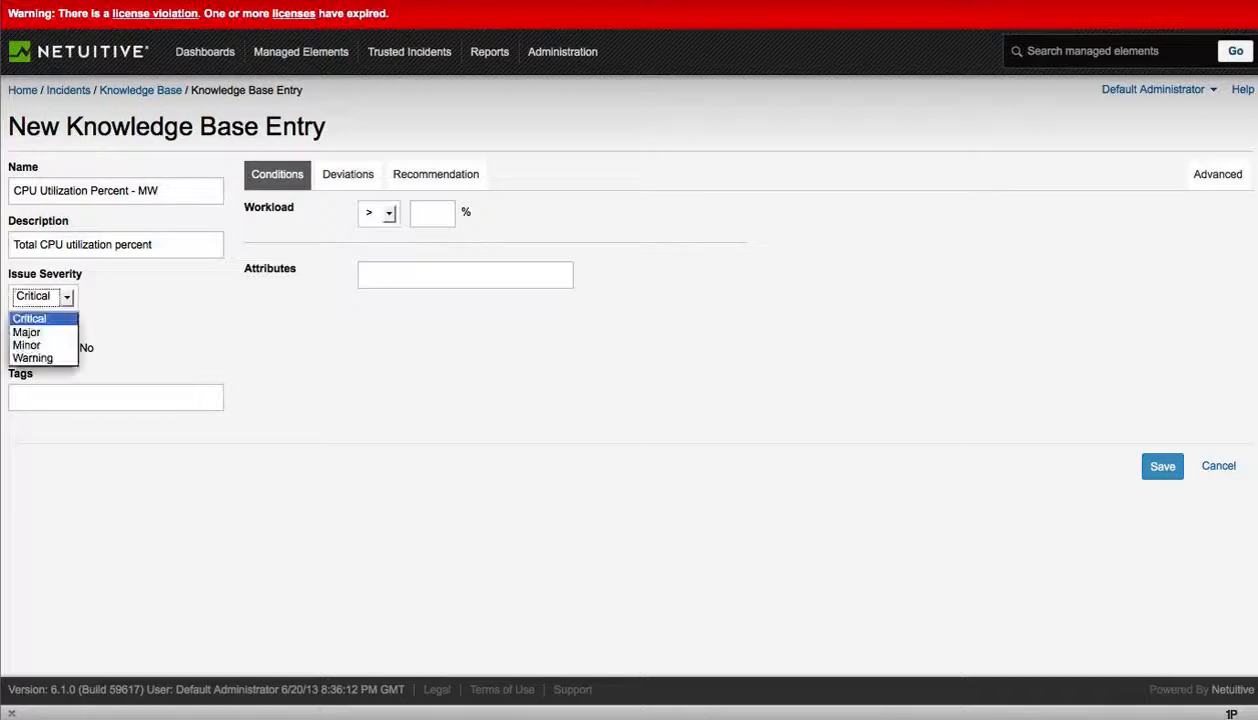
key(Escape)
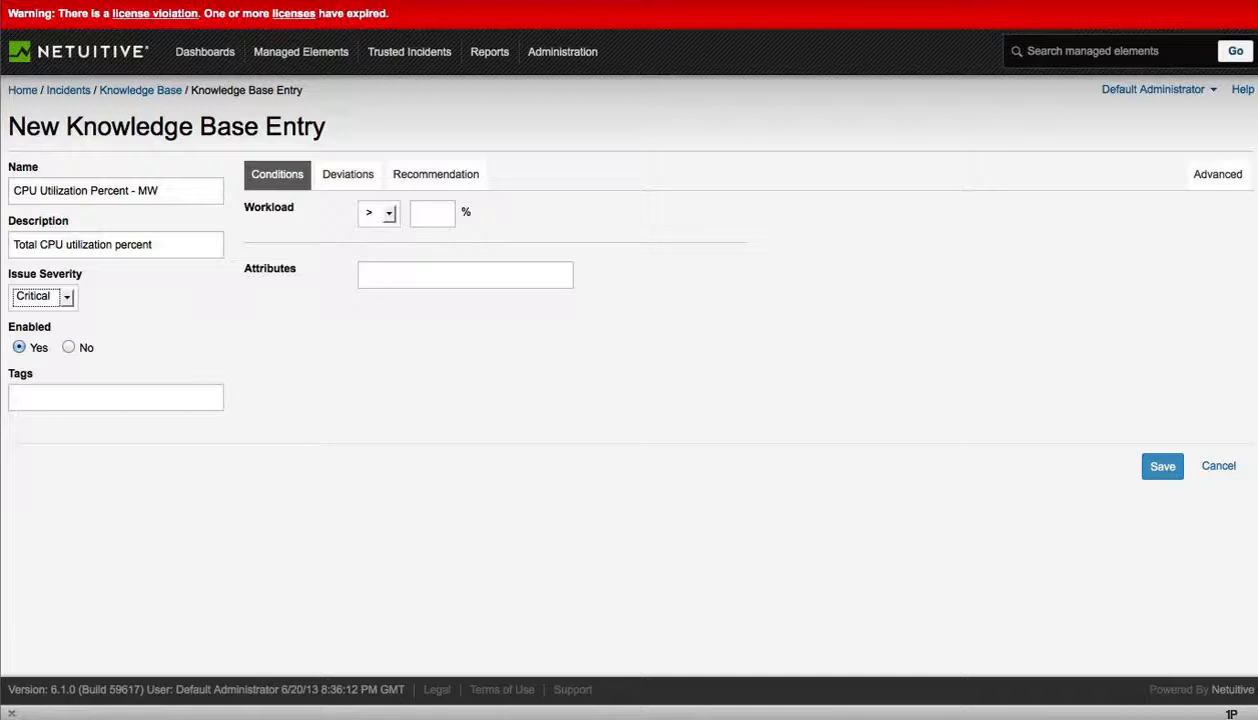
click(115, 397)
text(CPU)
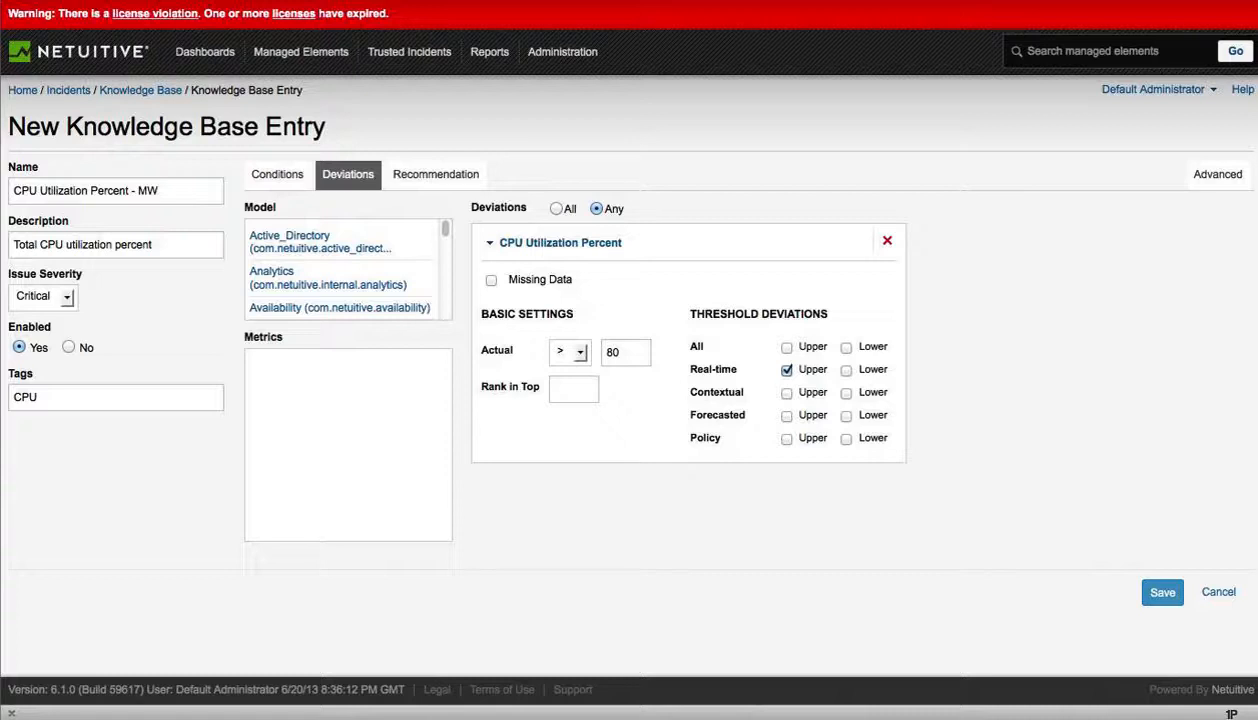
Step: Set the CPU Utilization Percent deviation to an actual value above 95 and add the Contextual Upper threshold
key(BackSpace)
key(BackSpace)
text(98)
key(BackSpace)
text(5)
click(786, 392)
Step: Add the Run Queue Size metric of the UnixOS model as a second deviation
scroll(340, 270, down, 3)
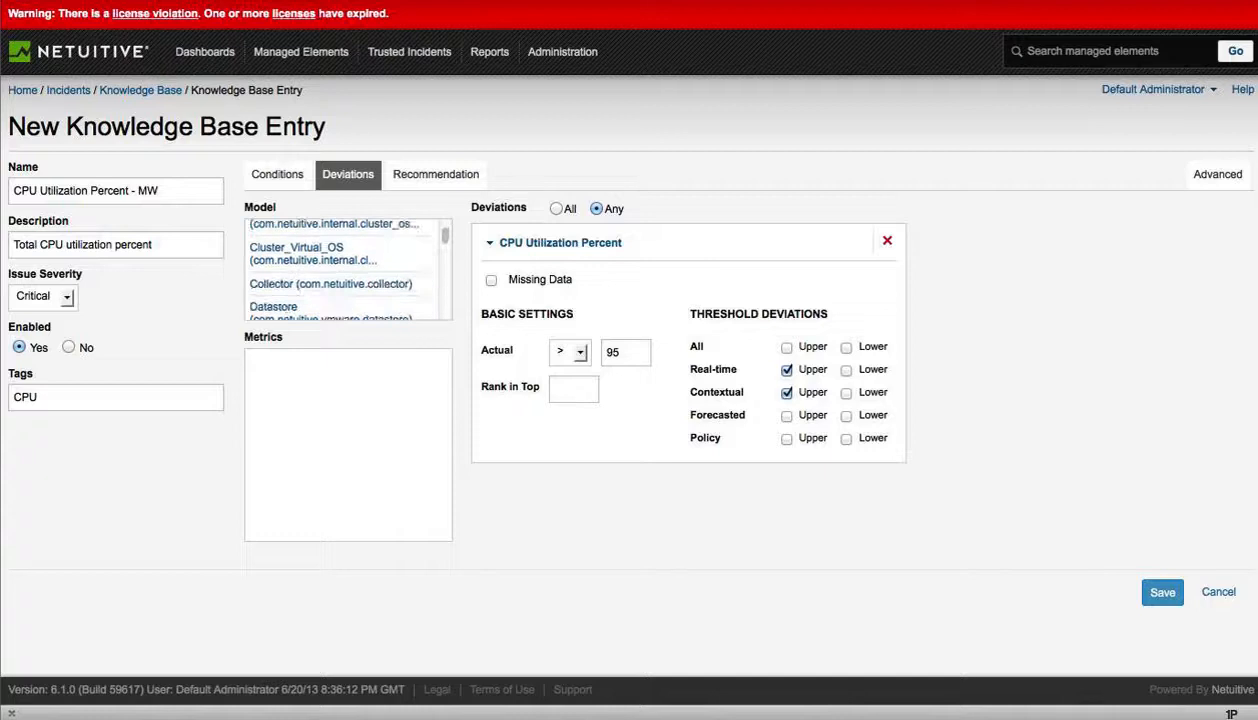
scroll(340, 270, up, 2)
scroll(340, 268, down, 6)
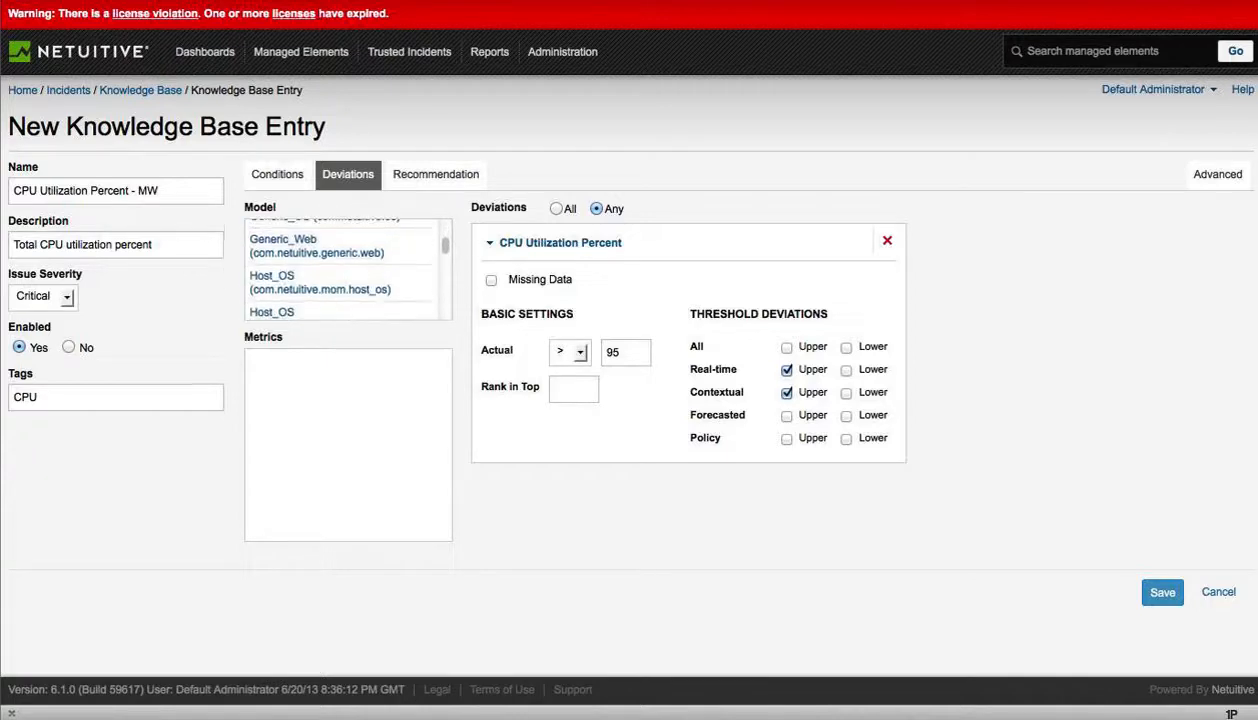
scroll(340, 268, down, 8)
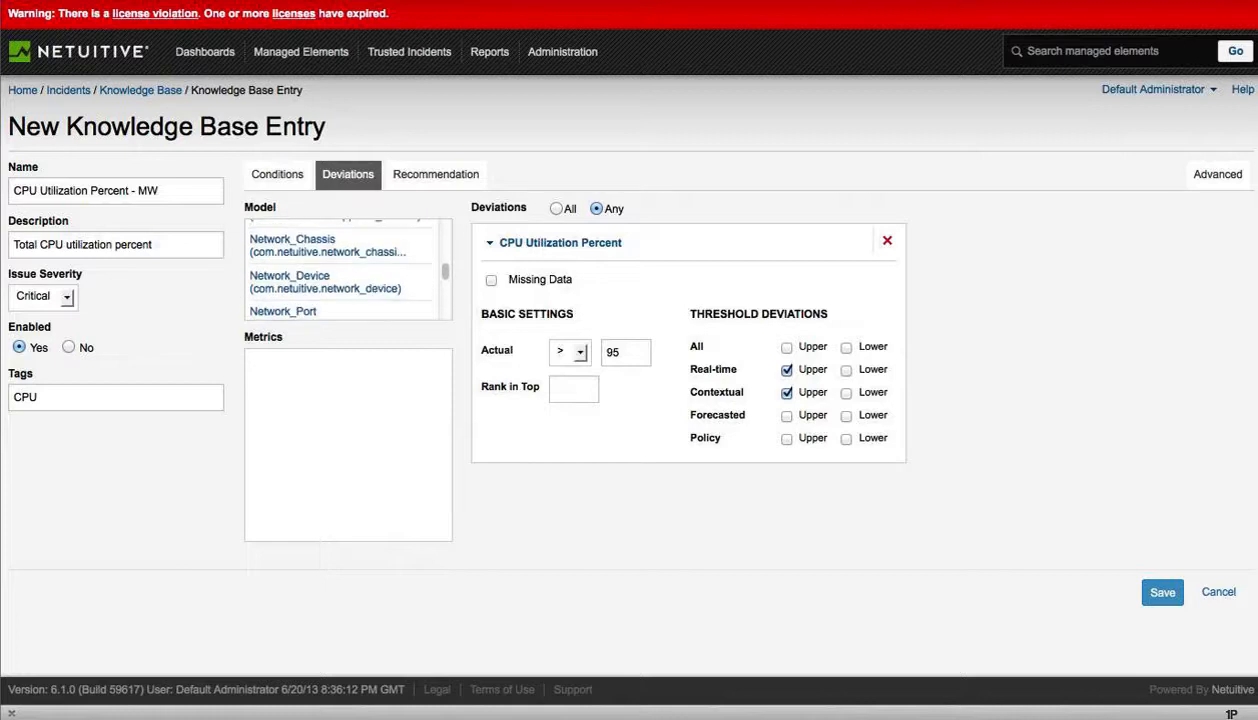
scroll(340, 268, down, 8)
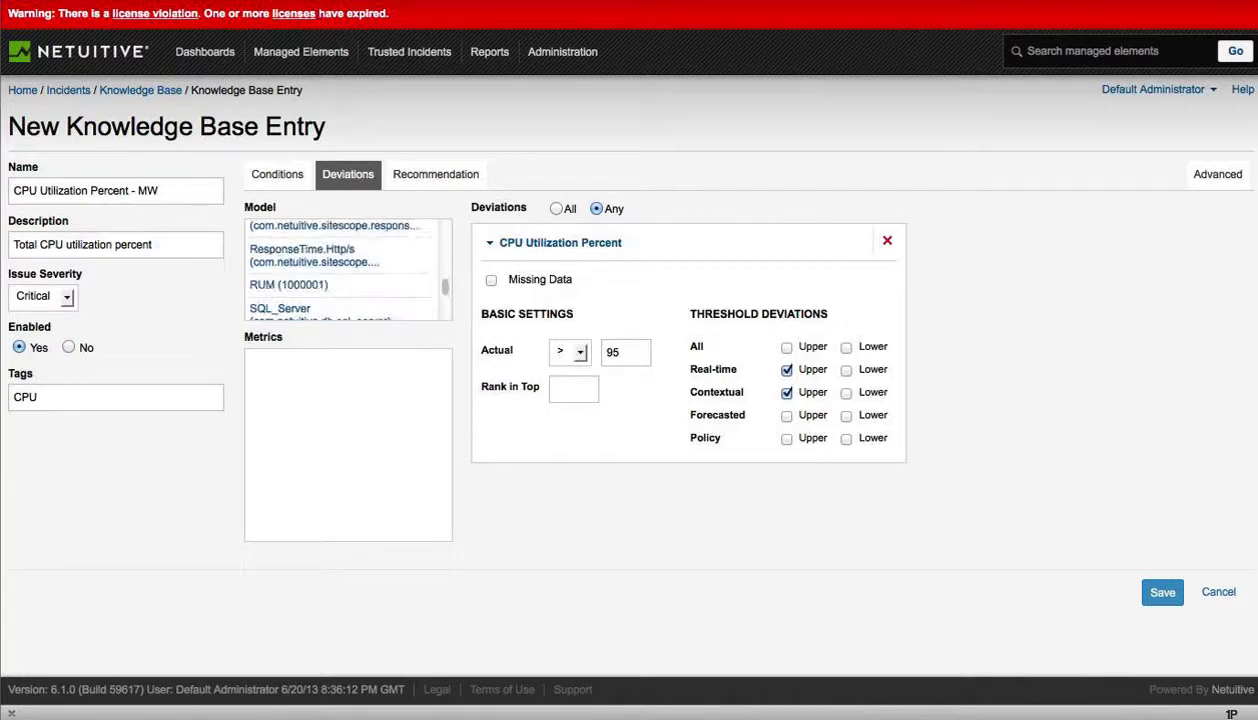
scroll(340, 268, down, 3)
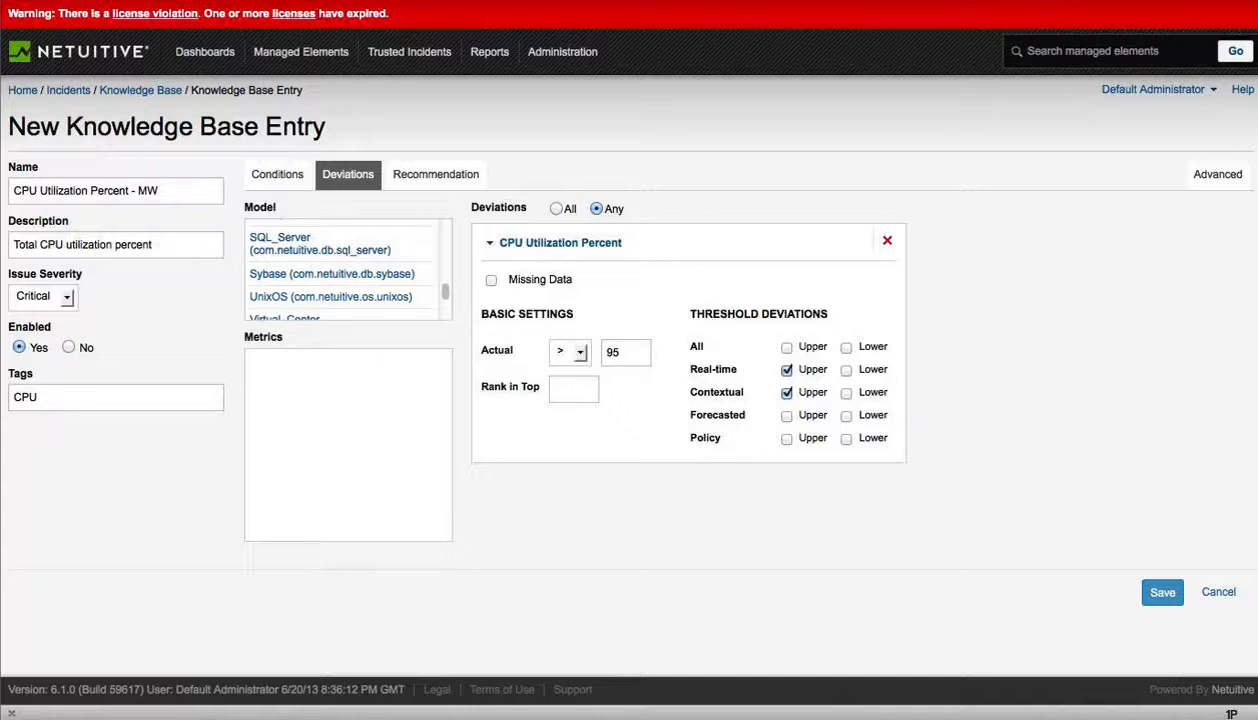
click(331, 297)
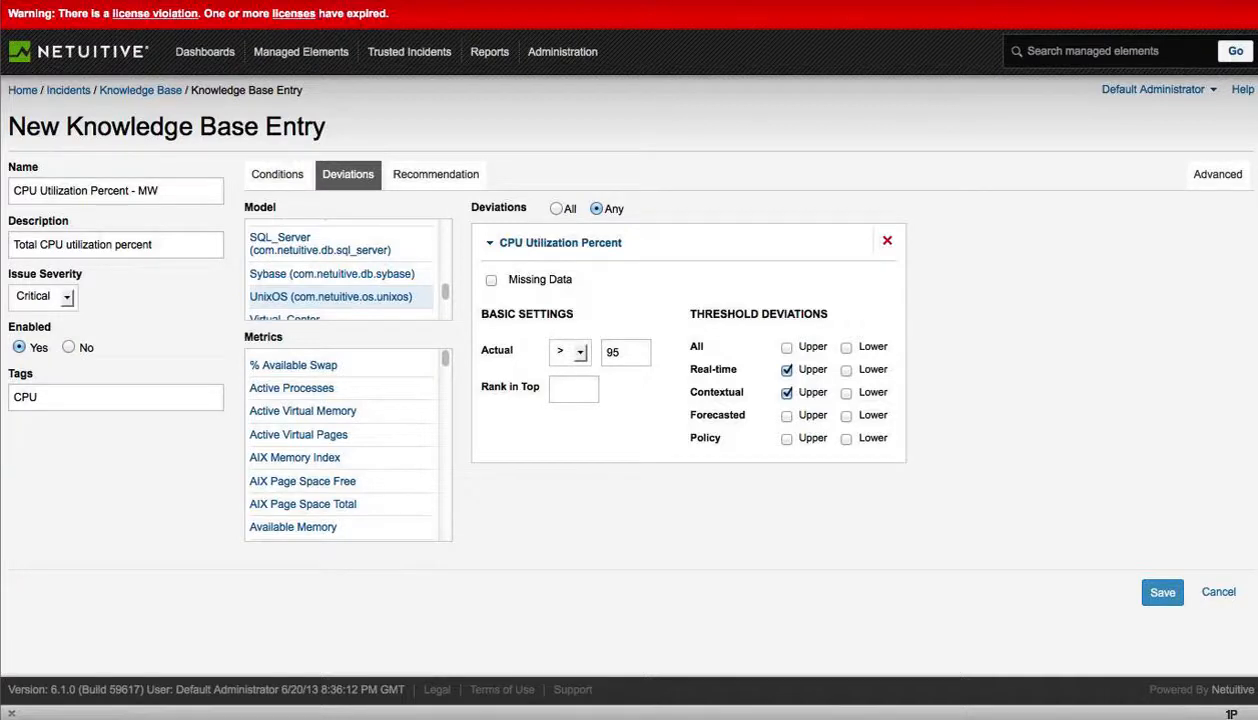
scroll(345, 445, down, 10)
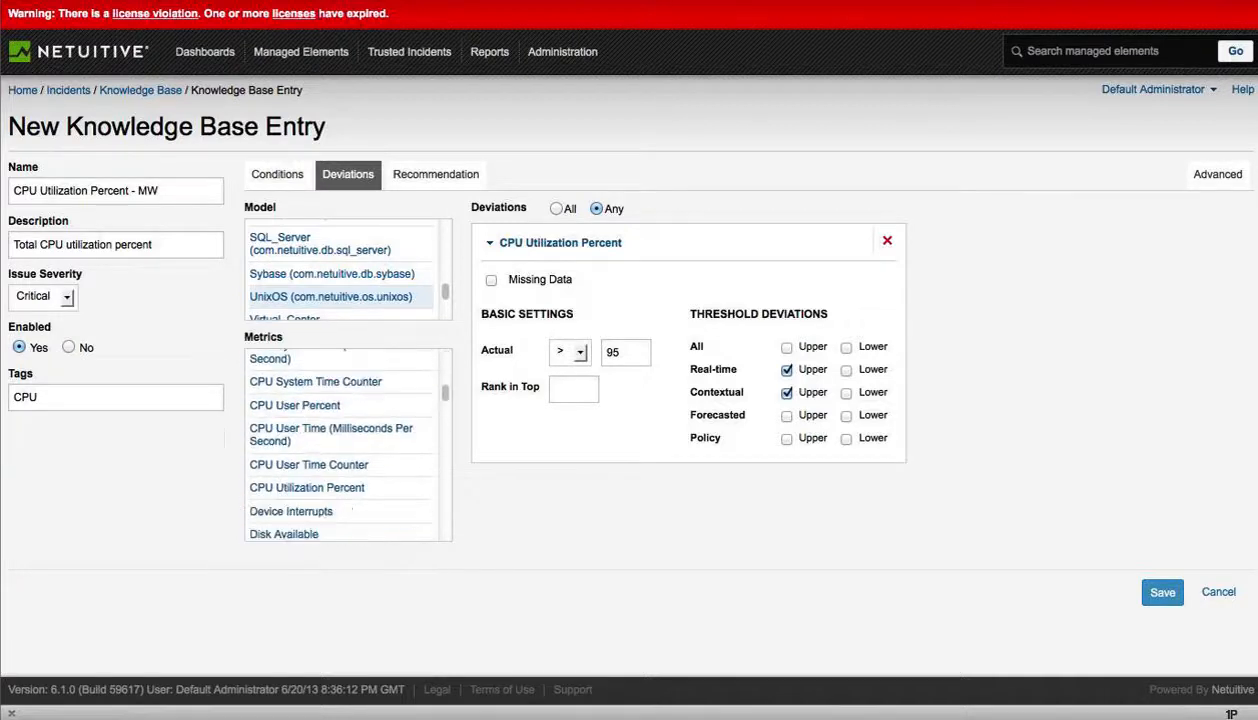
scroll(345, 445, down, 10)
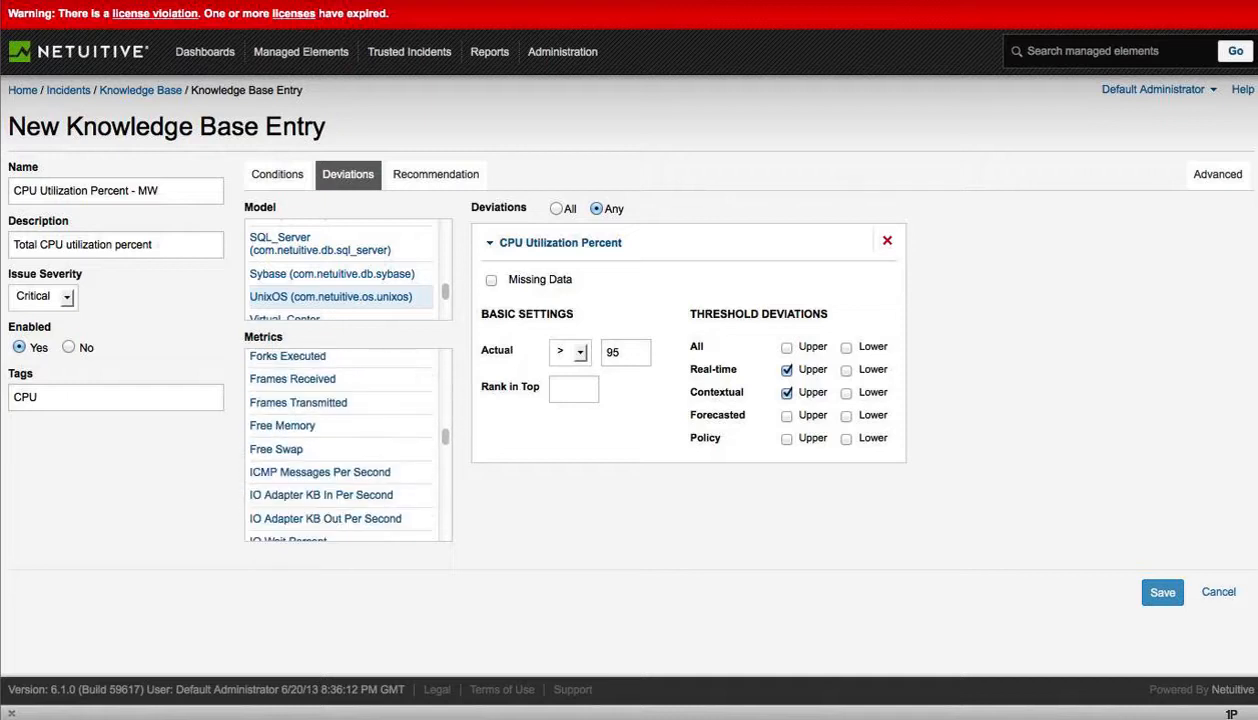
scroll(345, 445, down, 10)
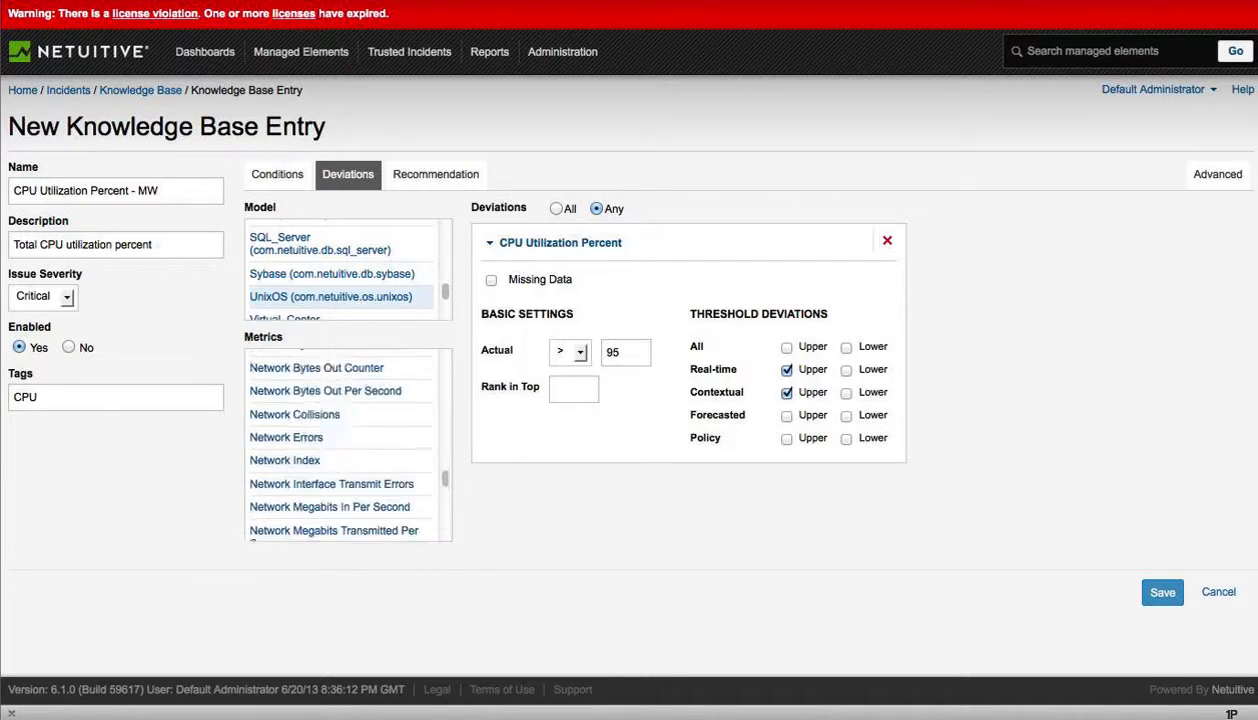
scroll(345, 445, down, 10)
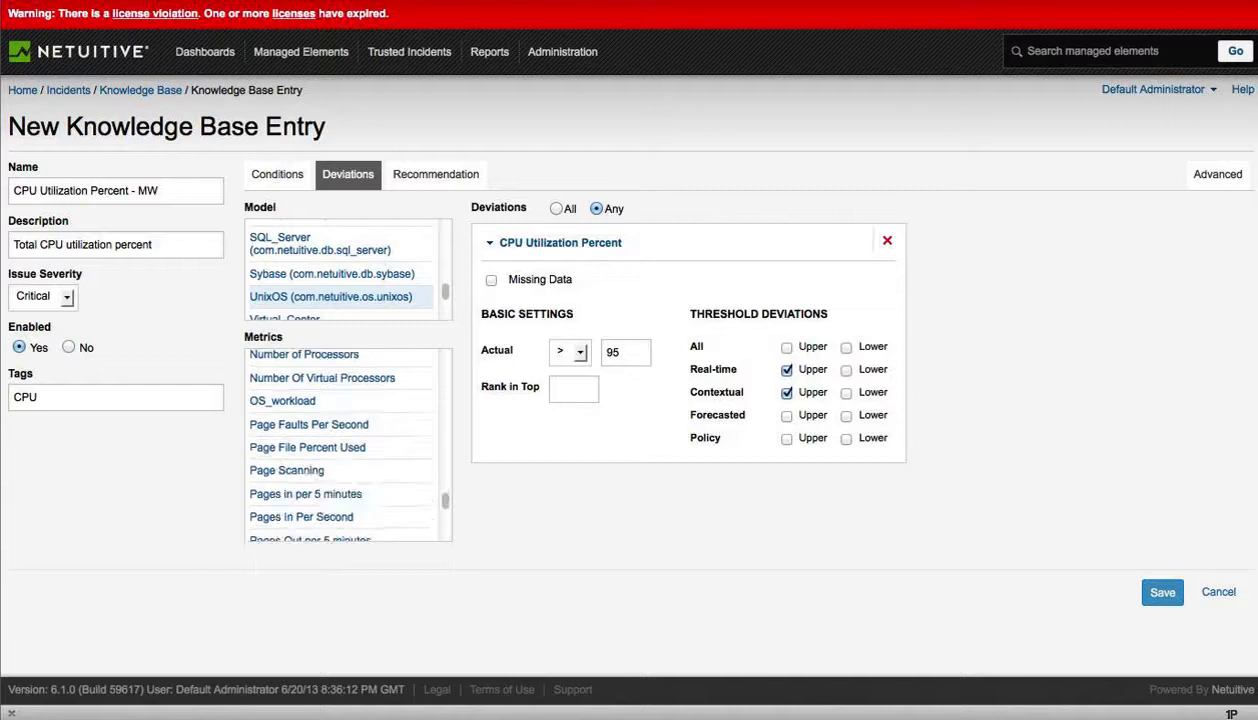
scroll(345, 445, down, 5)
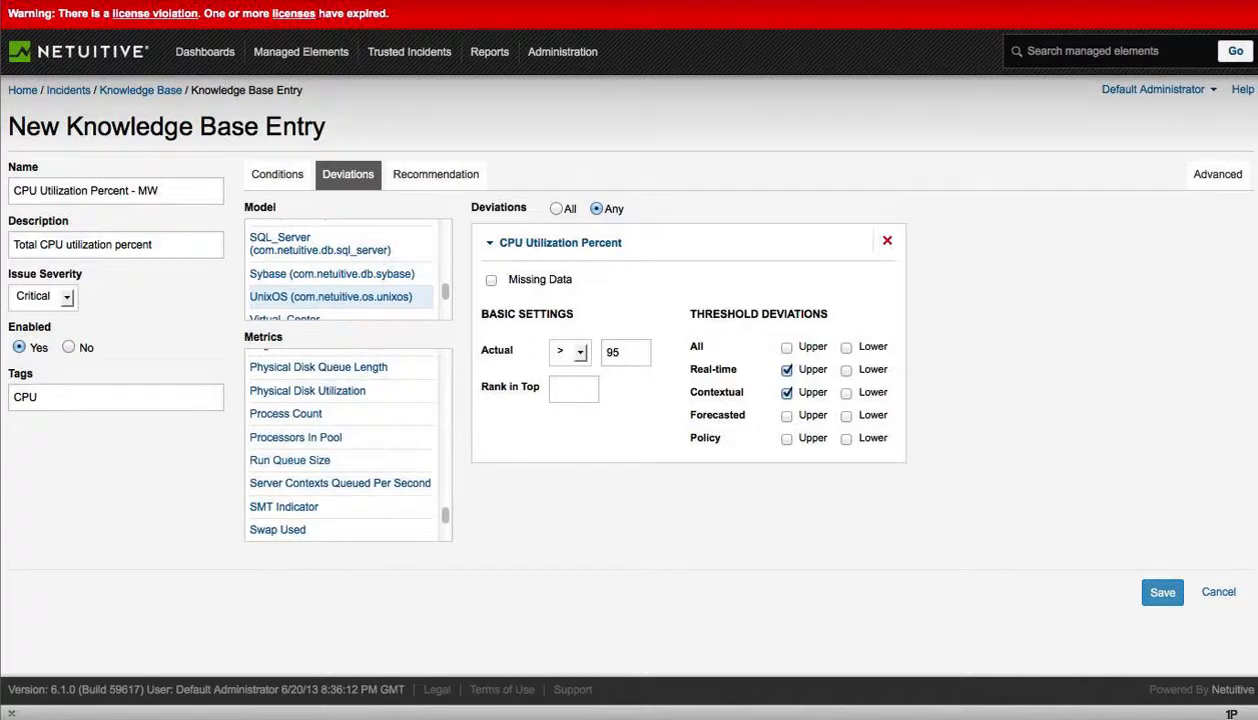
click(290, 461)
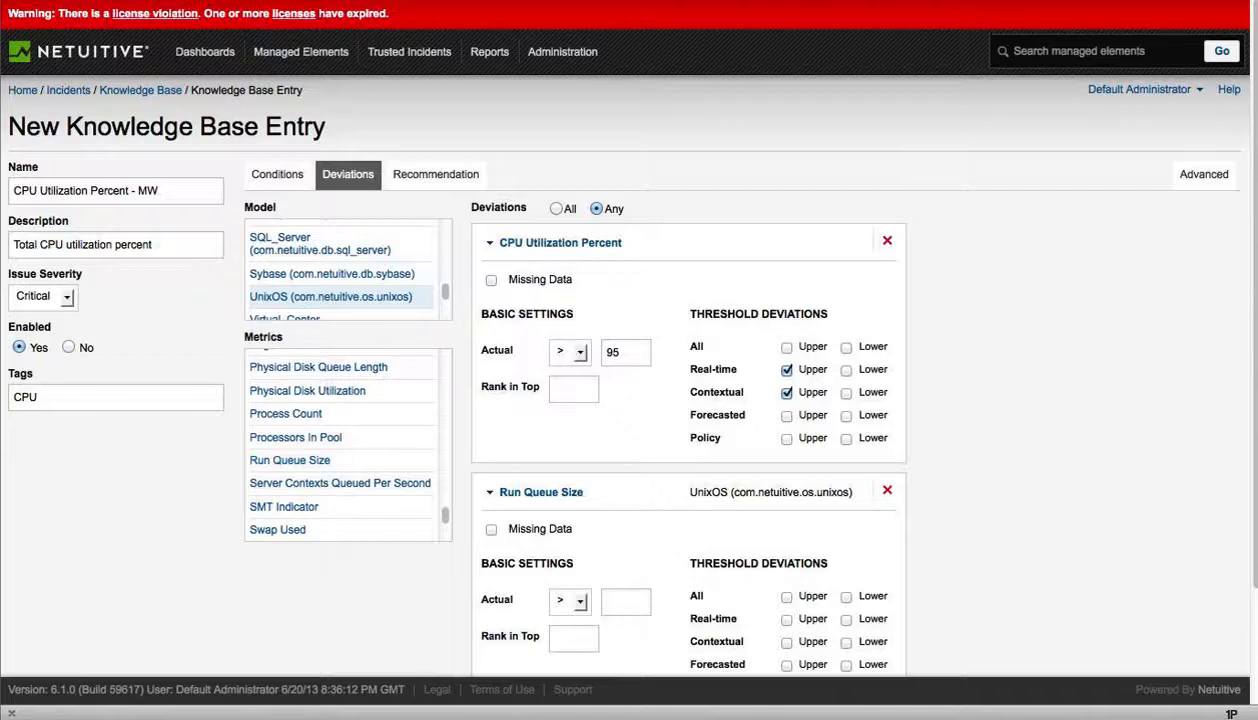
Step: Set the Run Queue Size deviation to an actual value above 6 with the Real-time Upper threshold
scroll(629, 360, down, 3)
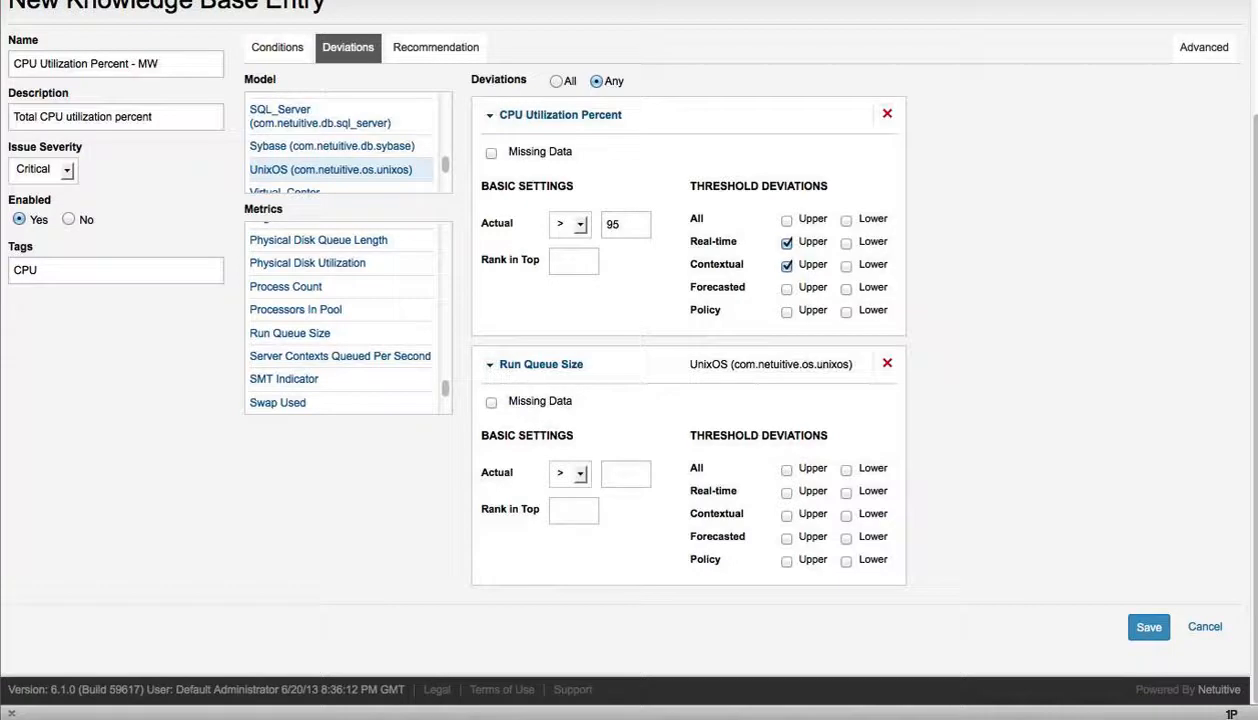
text(6)
click(787, 492)
scroll(629, 360, up, 2)
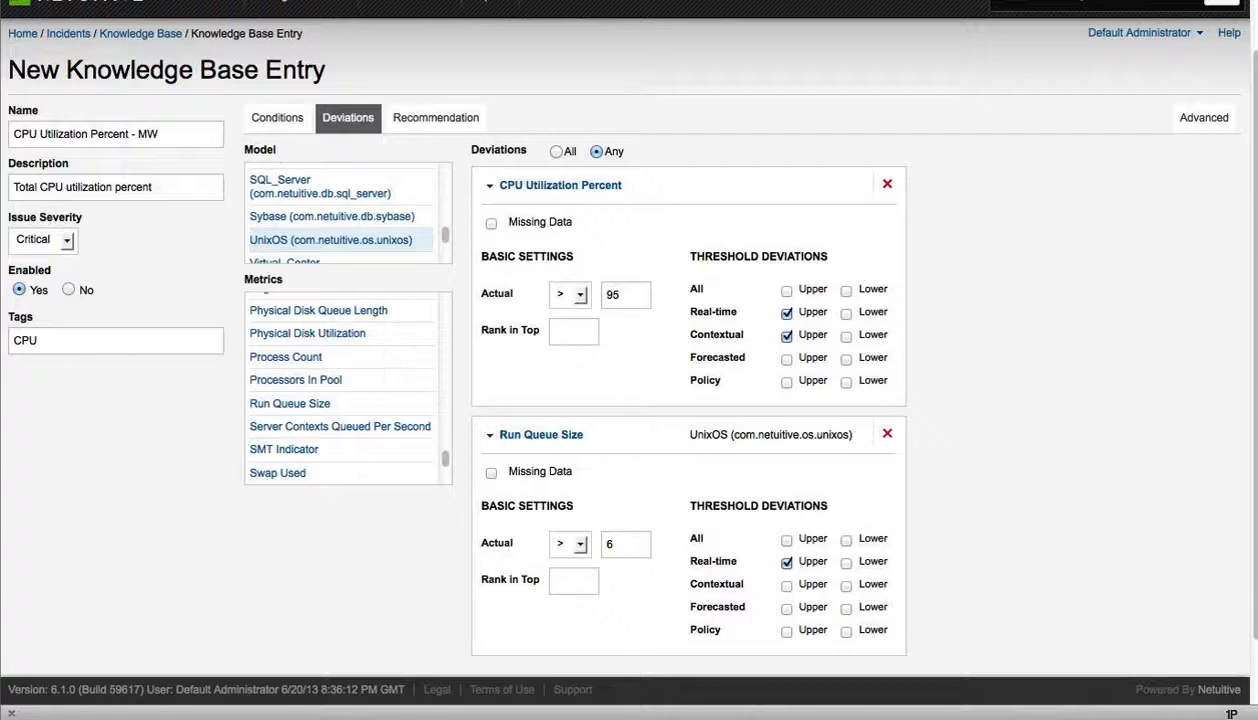
Step: Examine the entry's advanced evaluation code, its deviation settings, and the recommendation text with its available variables
click(1204, 118)
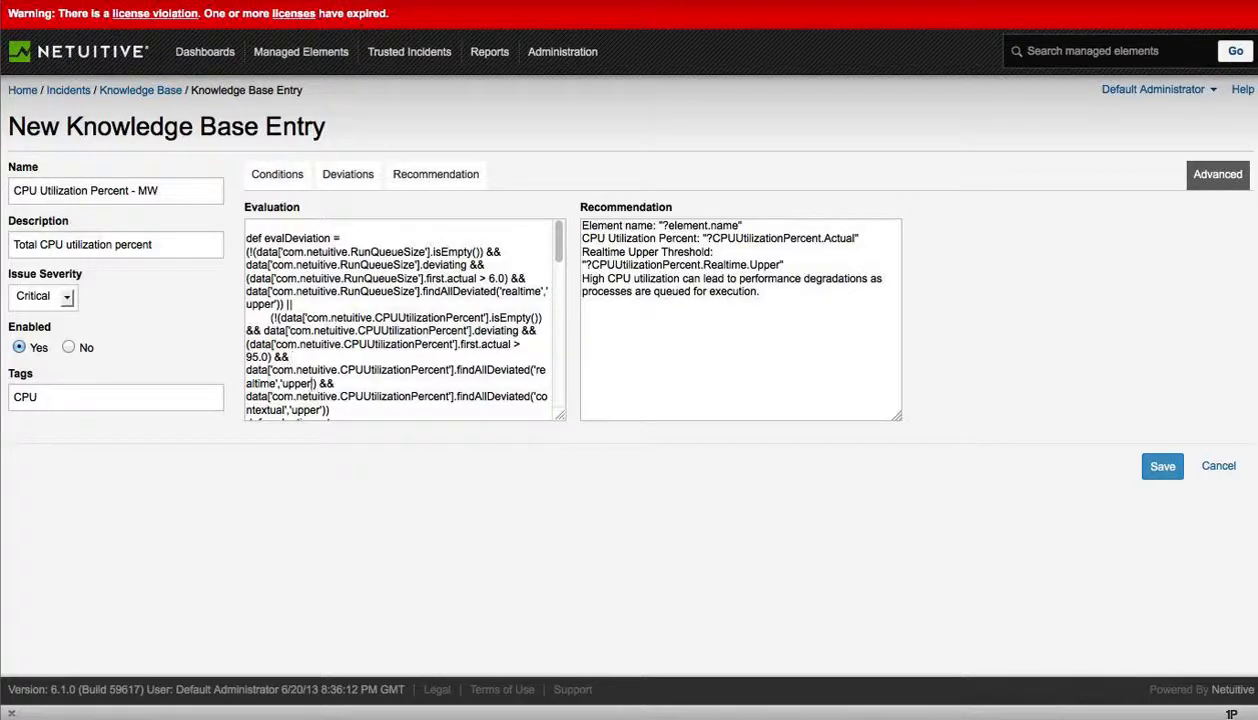
scroll(311, 410, down, 1)
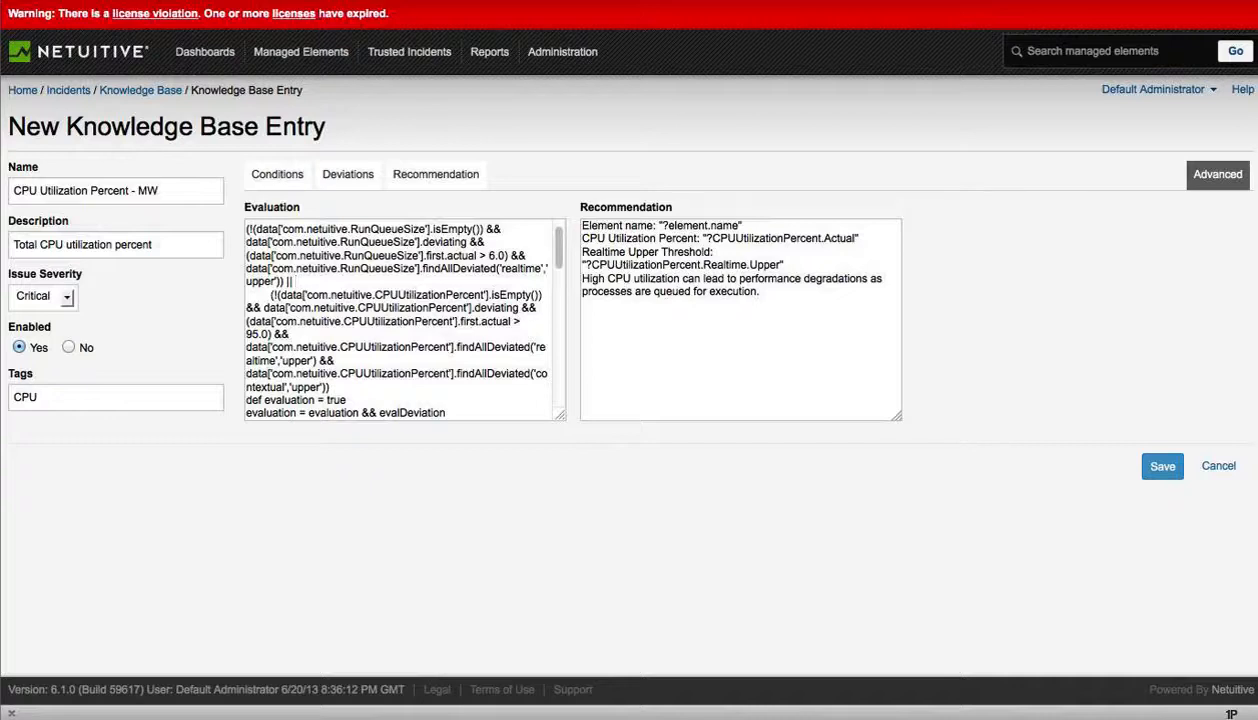
click(348, 175)
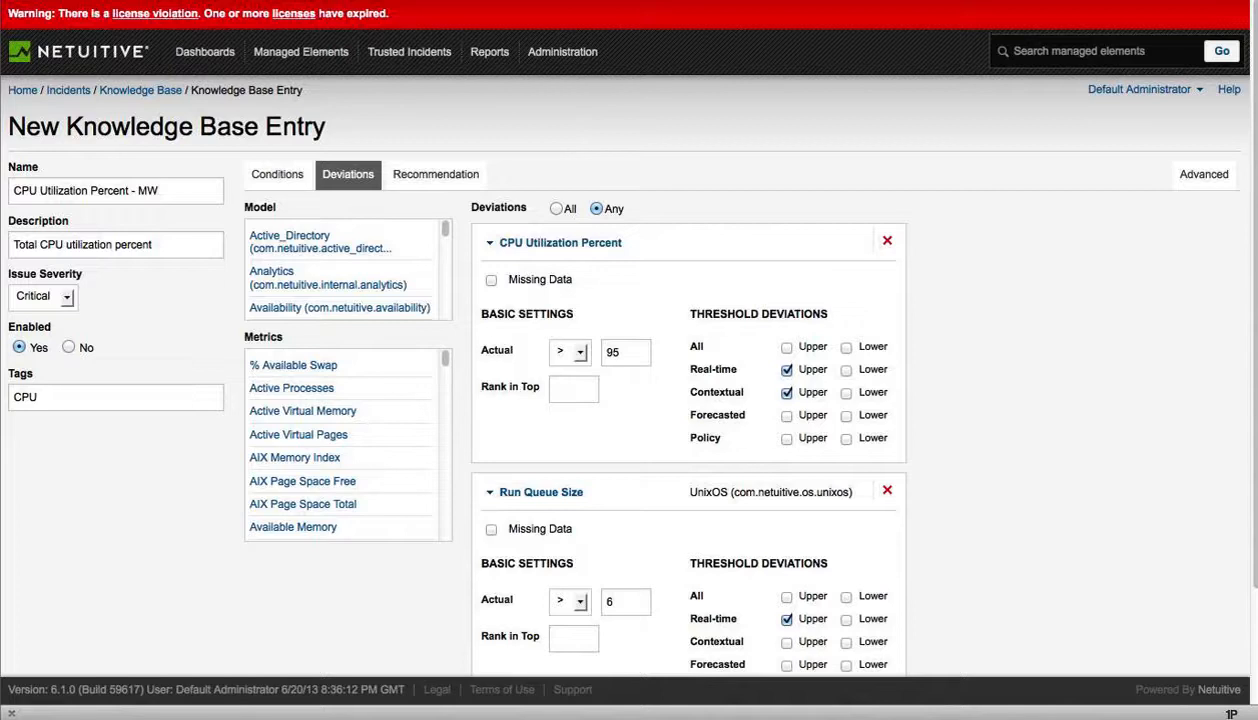
scroll(629, 400, down, 2)
scroll(629, 400, up, 2)
click(436, 175)
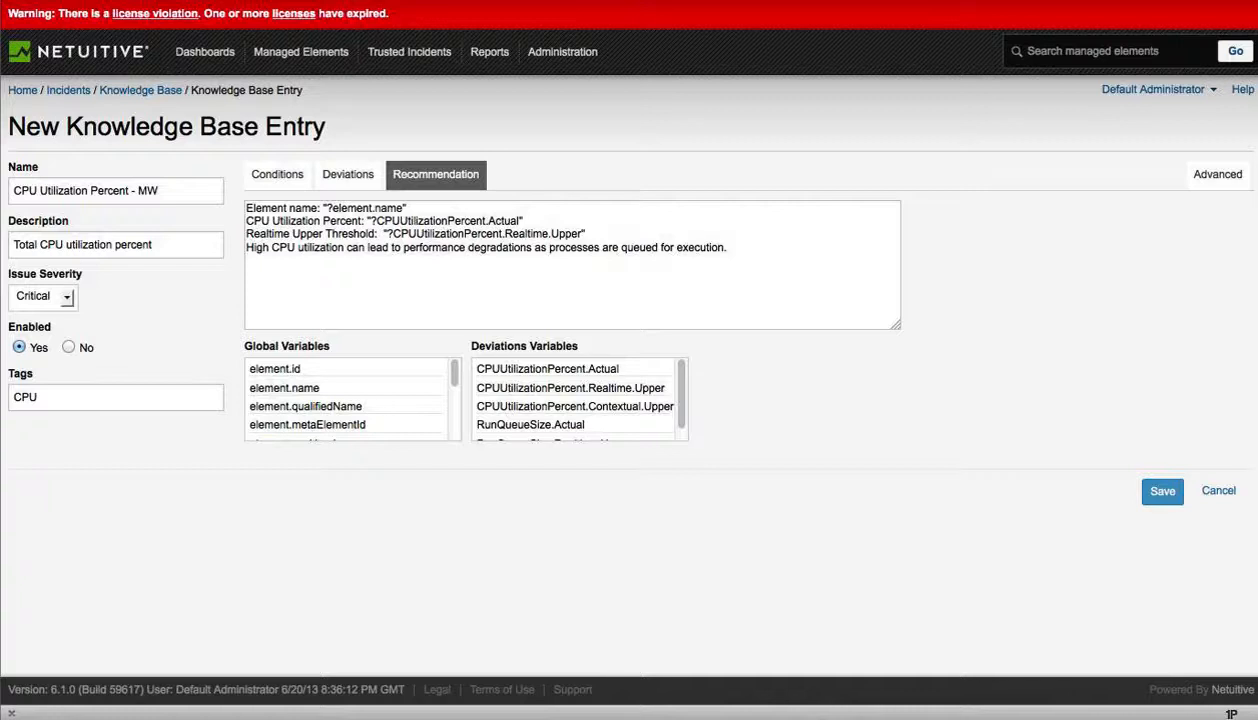
scroll(345, 400, down, 2)
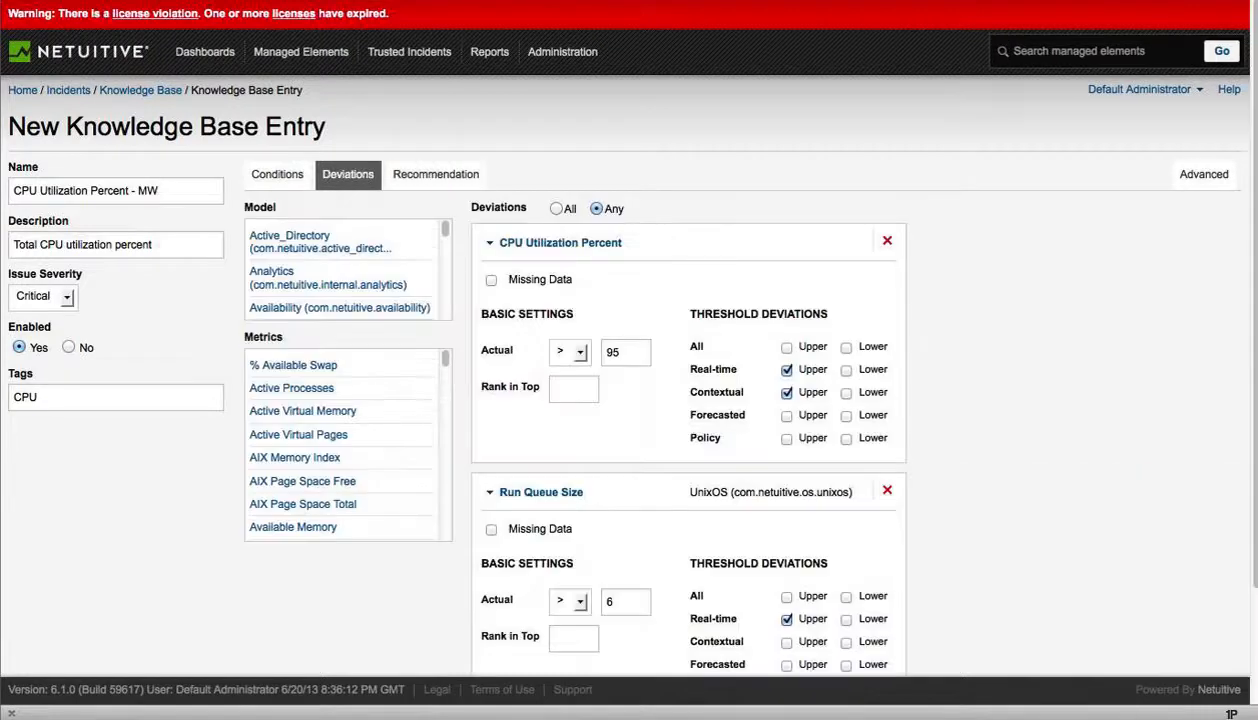
Step: Save the new Knowledge Base entry and check its model and enabled status in the Knowledge Base list
scroll(629, 360, down, 3)
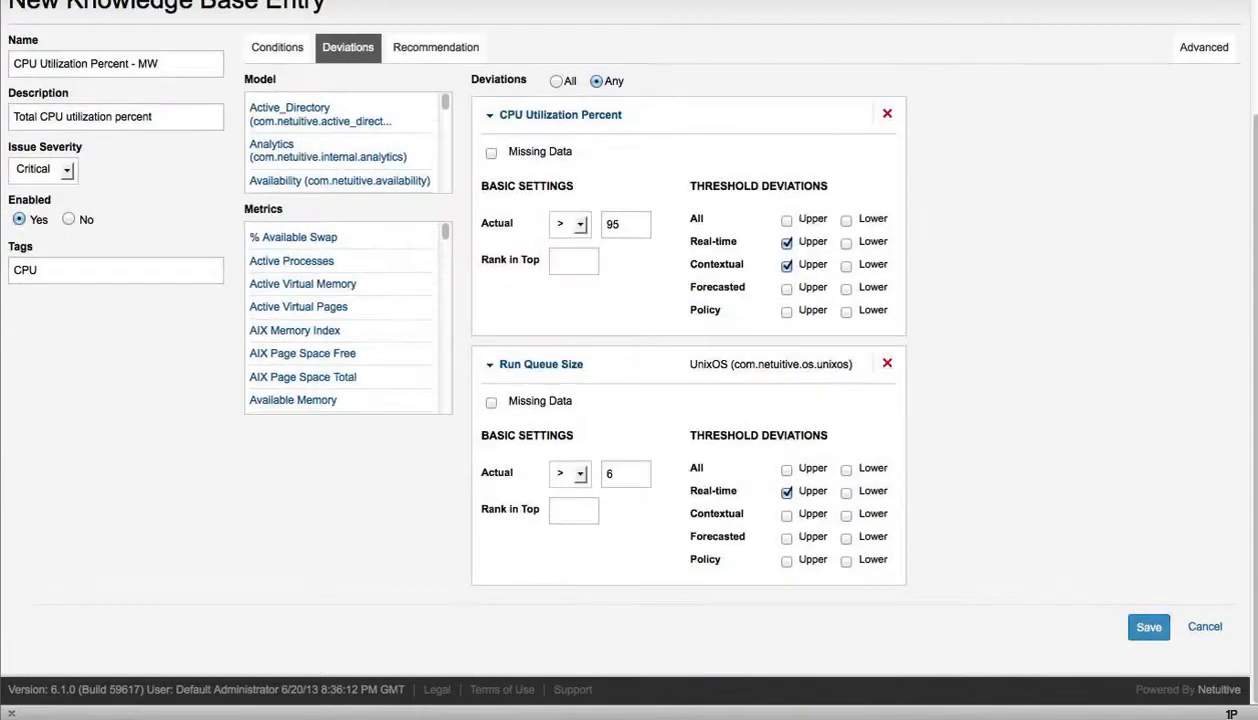
click(1149, 627)
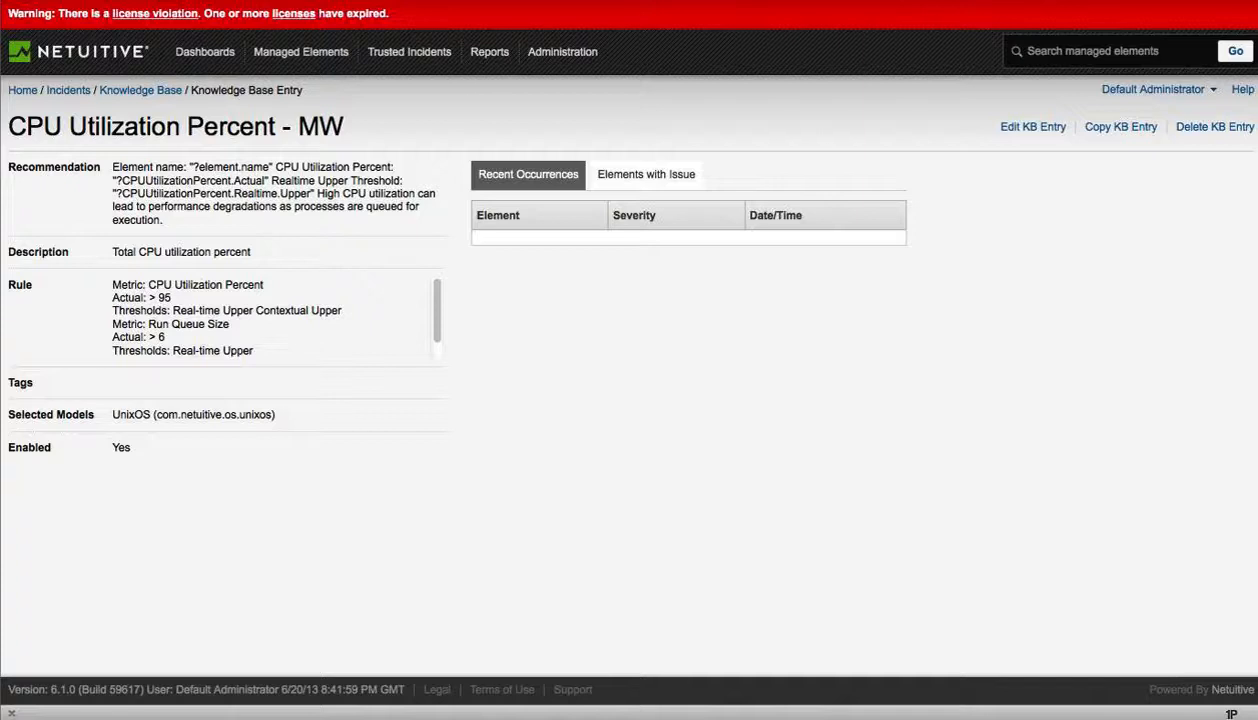
click(140, 90)
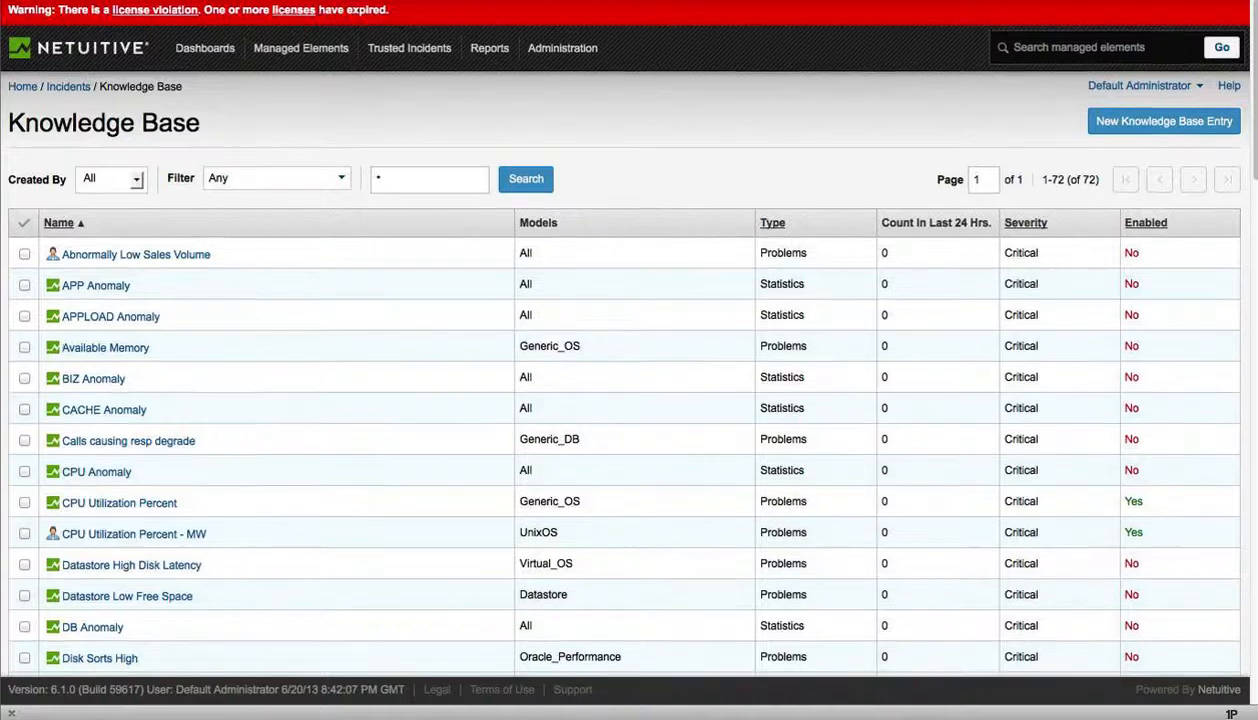
scroll(629, 400, down, 1)
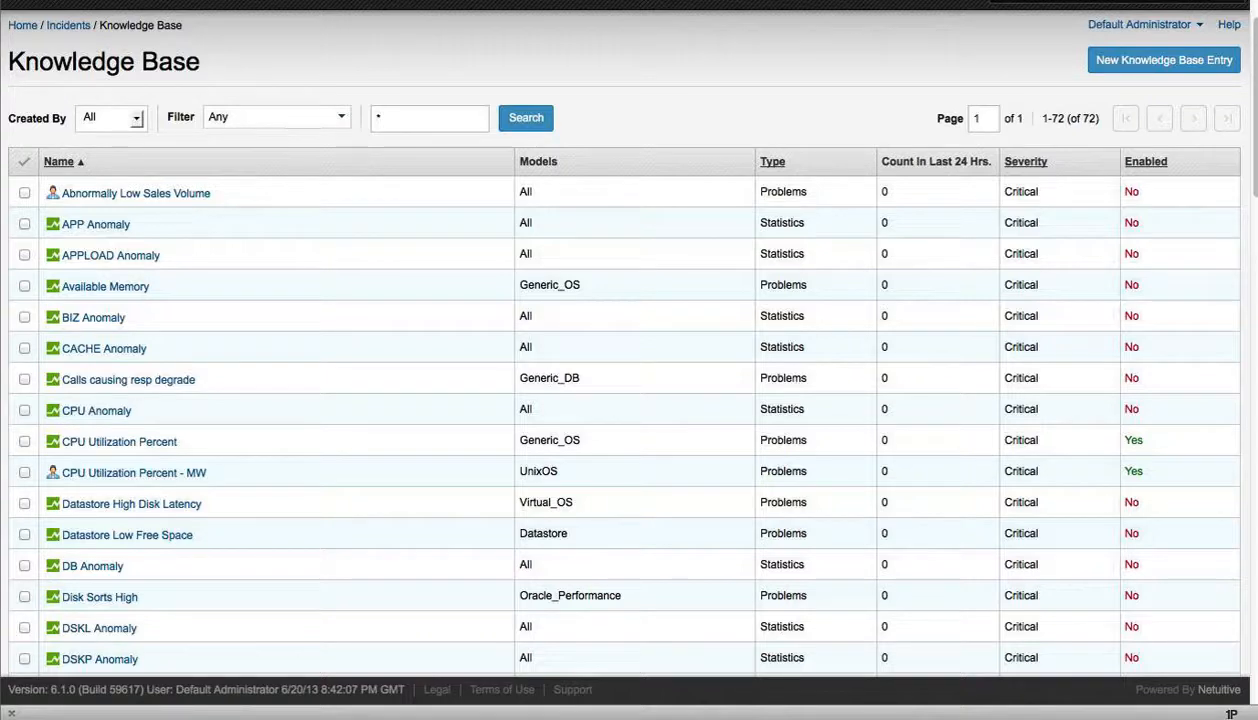
scroll(629, 400, down, 2)
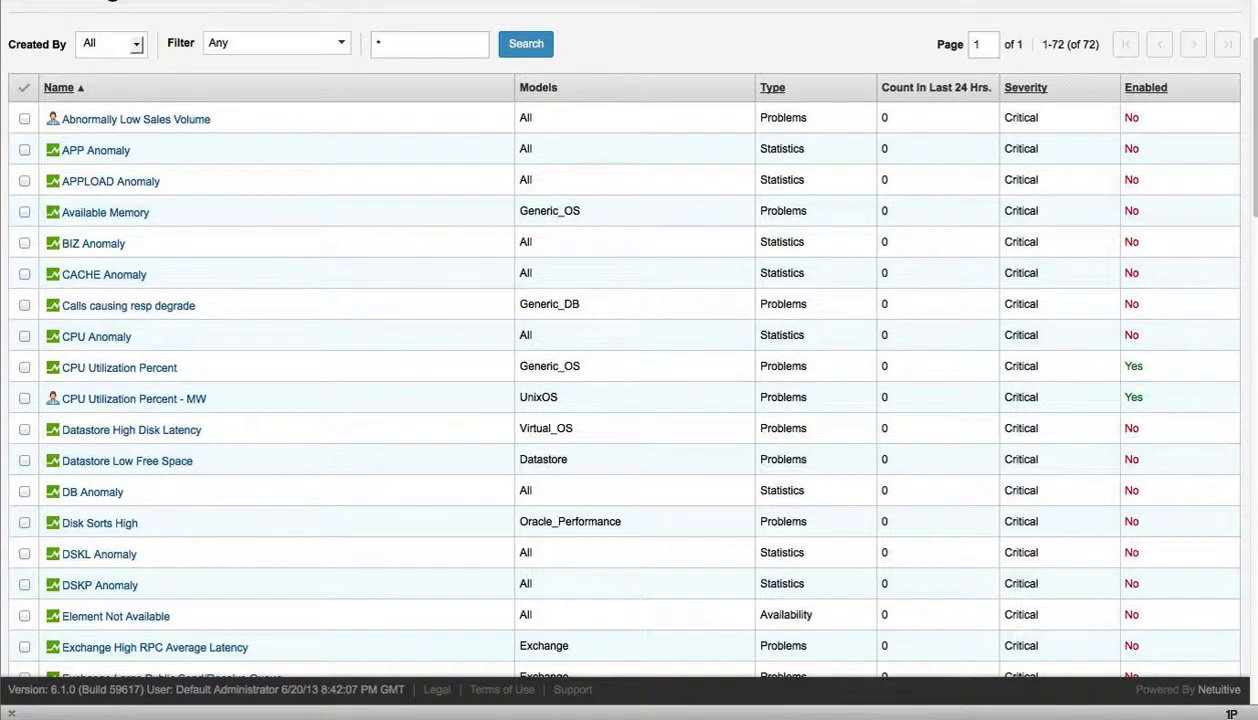
scroll(629, 400, up, 4)
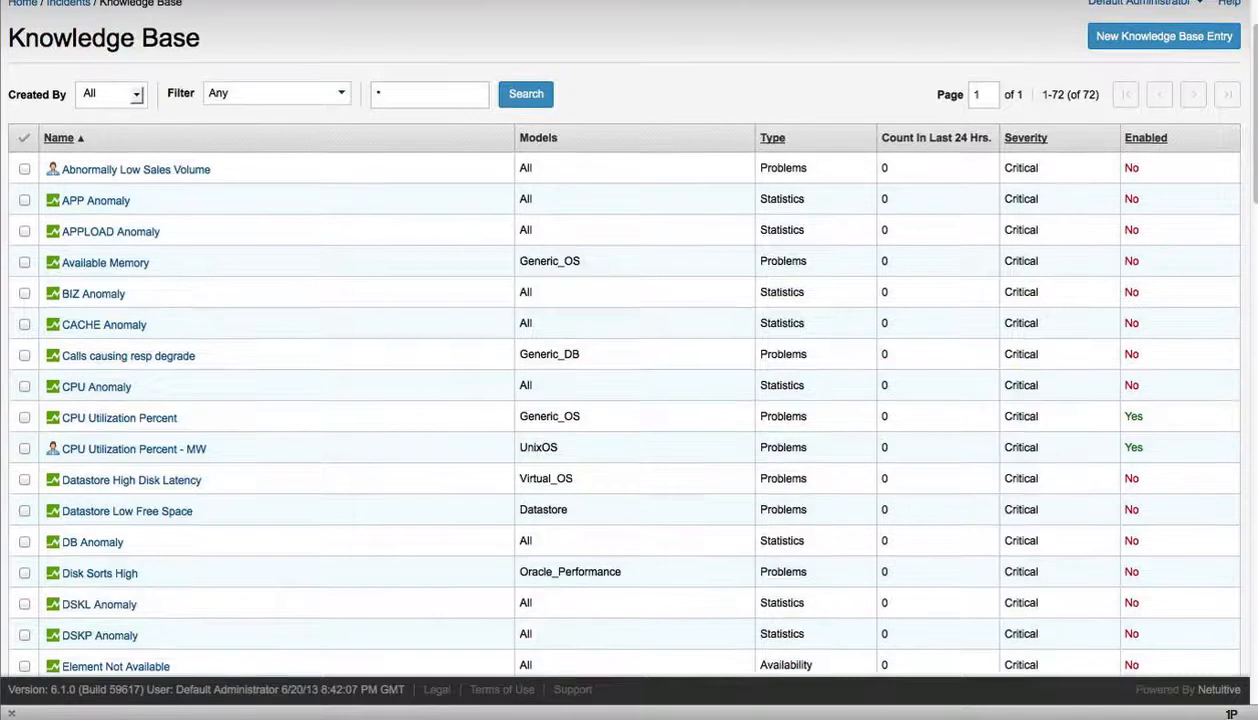